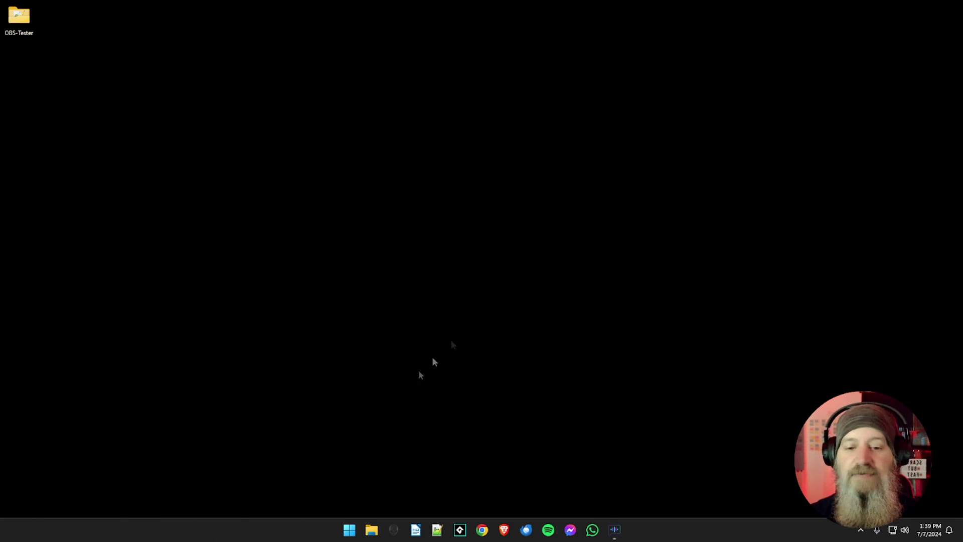
pyautogui.click(350, 529)
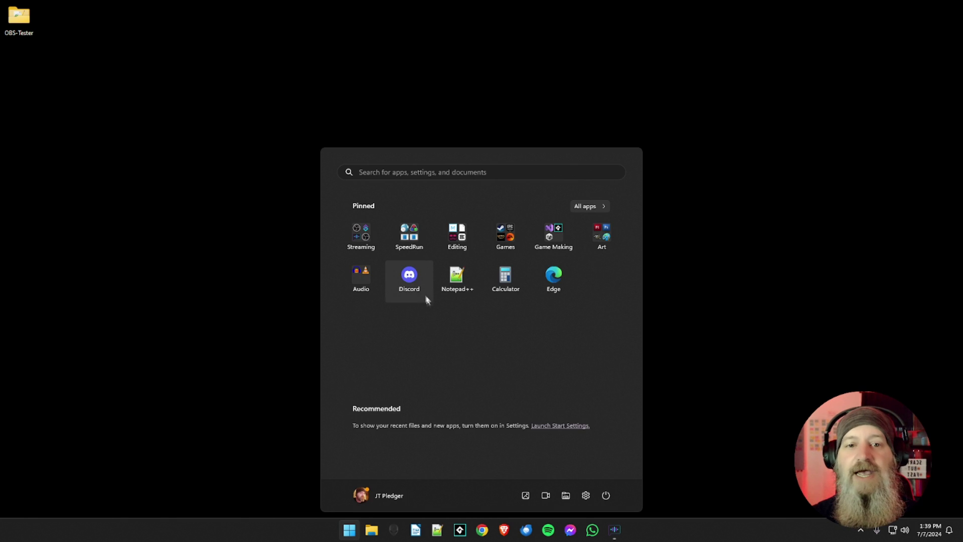
pyautogui.click(375, 240)
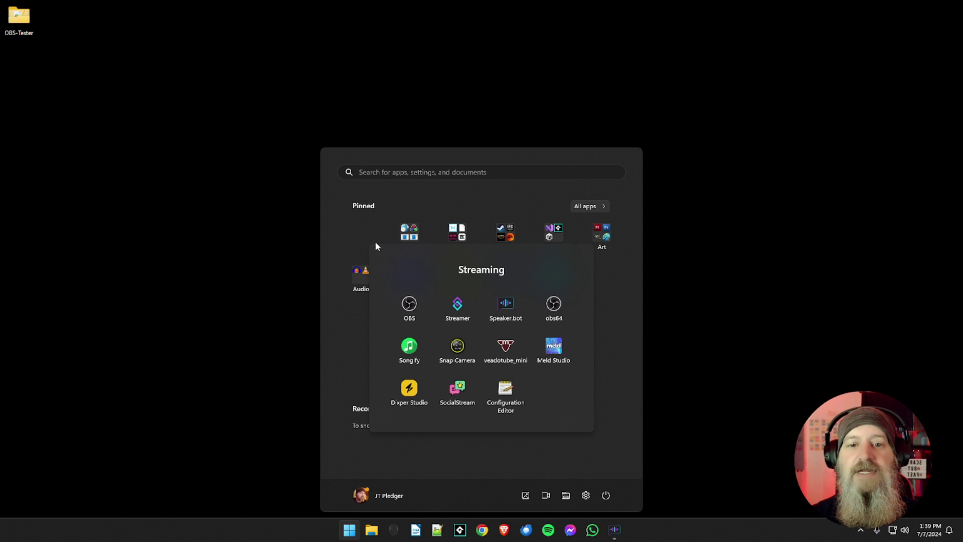
pyautogui.rightClick(411, 306)
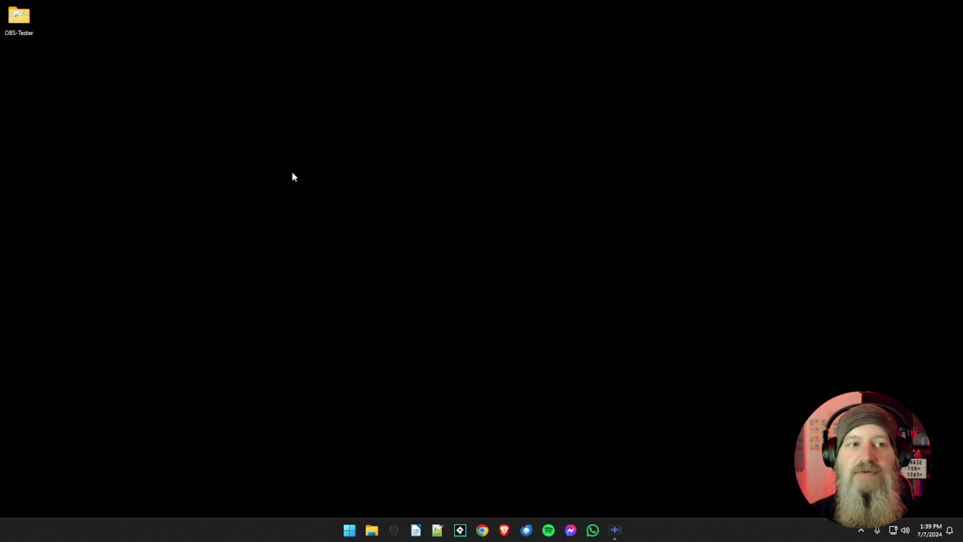
# - Open the OBS-Tester folder on the desktop, go into bin\64bit and locate obs64.exe
pyautogui.doubleClick(22, 31)
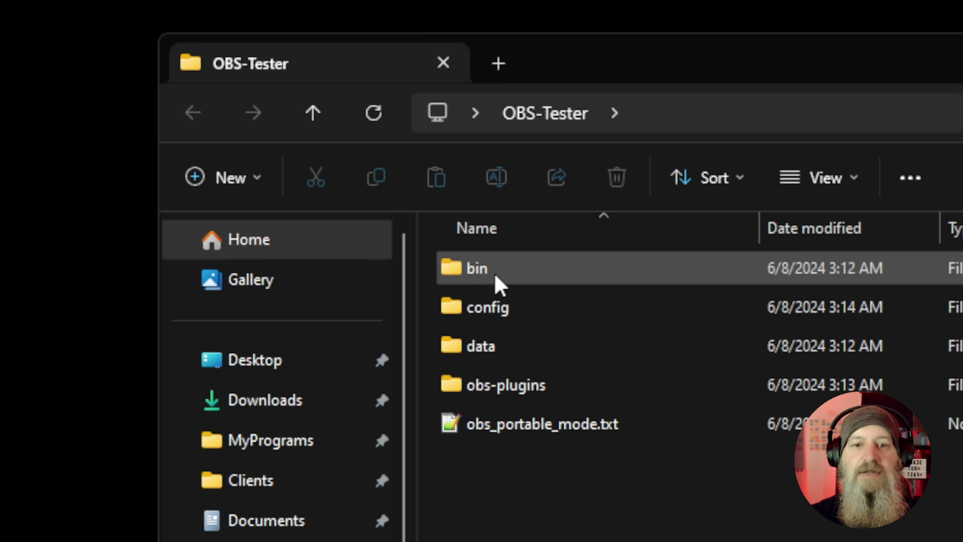
pyautogui.doubleClick(489, 270)
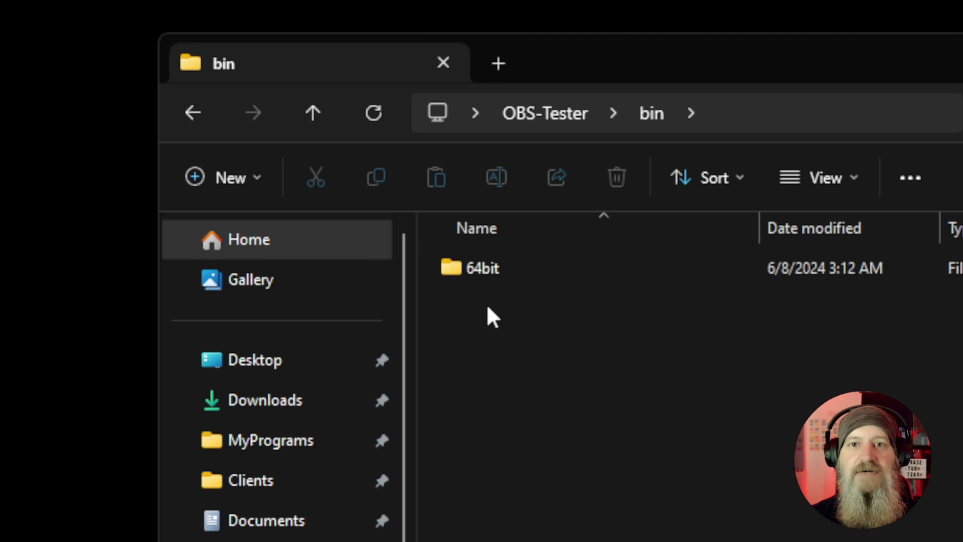
pyautogui.doubleClick(487, 273)
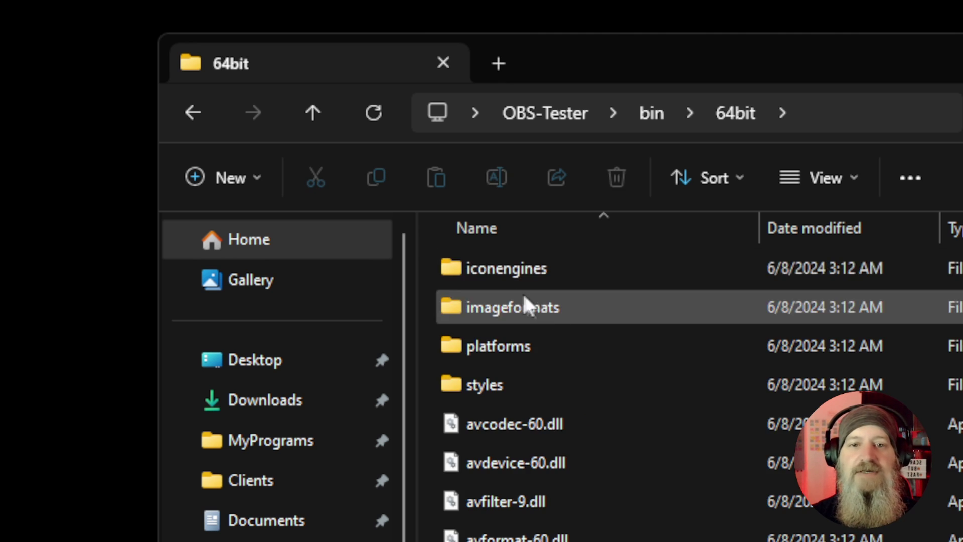
pyautogui.scroll(-7, 597, 380)
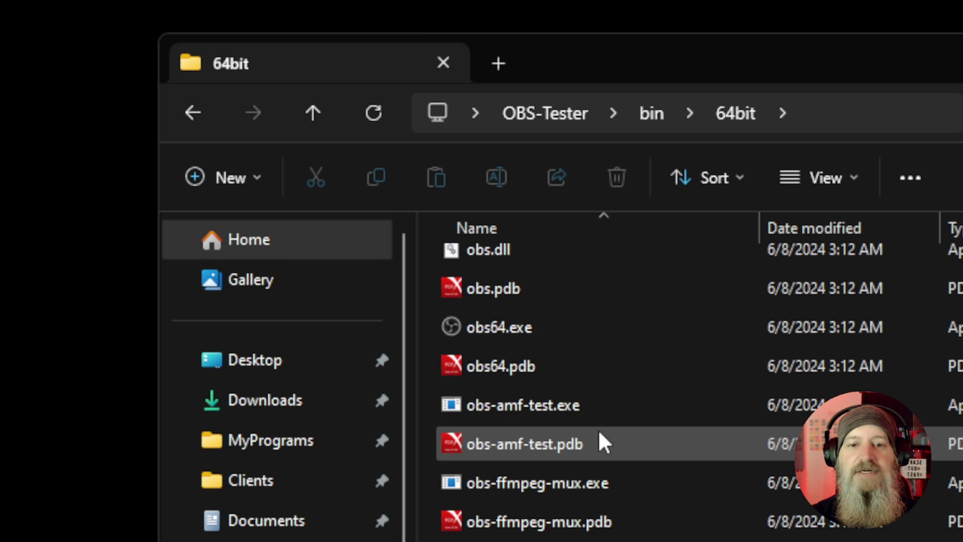
pyautogui.scroll(2, 529, 366)
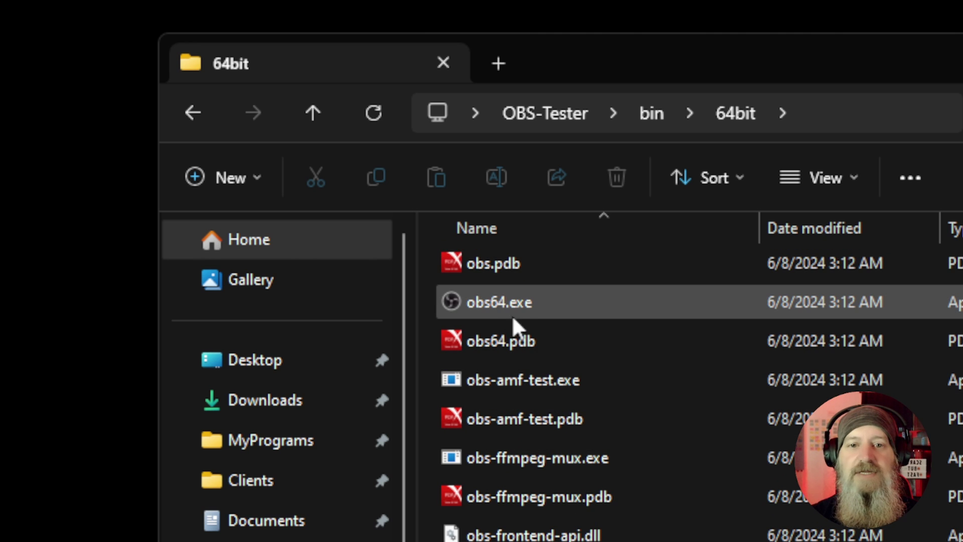
pyautogui.moveTo(526, 314)
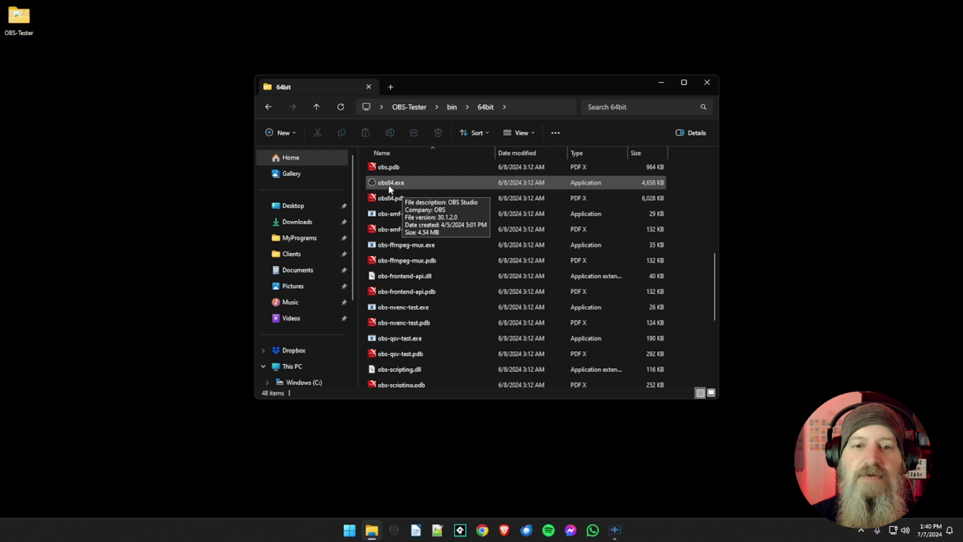
# - Set obs64.exe to always run as an administrator in its compatibility properties and apply the change
pyautogui.rightClick(388, 184)
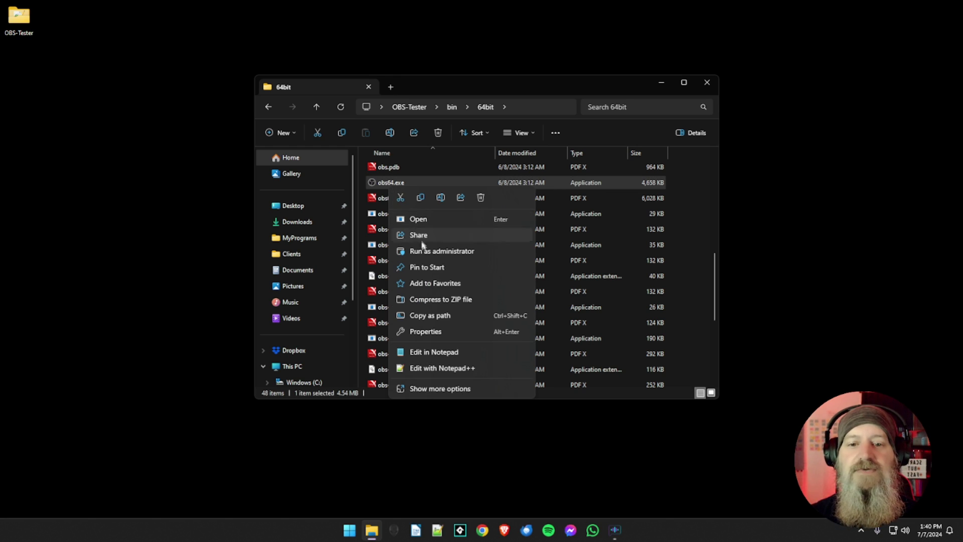
pyautogui.click(430, 332)
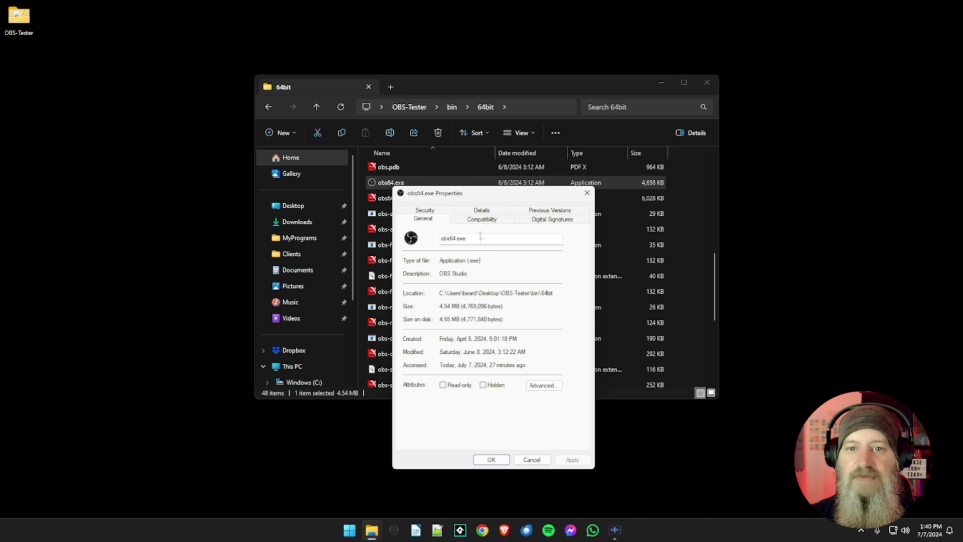
pyautogui.moveTo(484, 195); pyautogui.dragTo(469, 131)
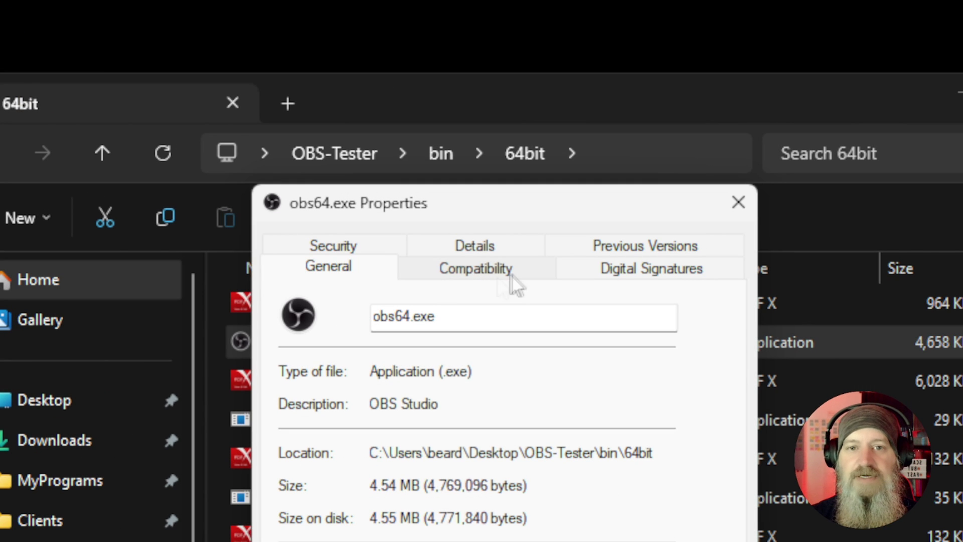
pyautogui.click(471, 272)
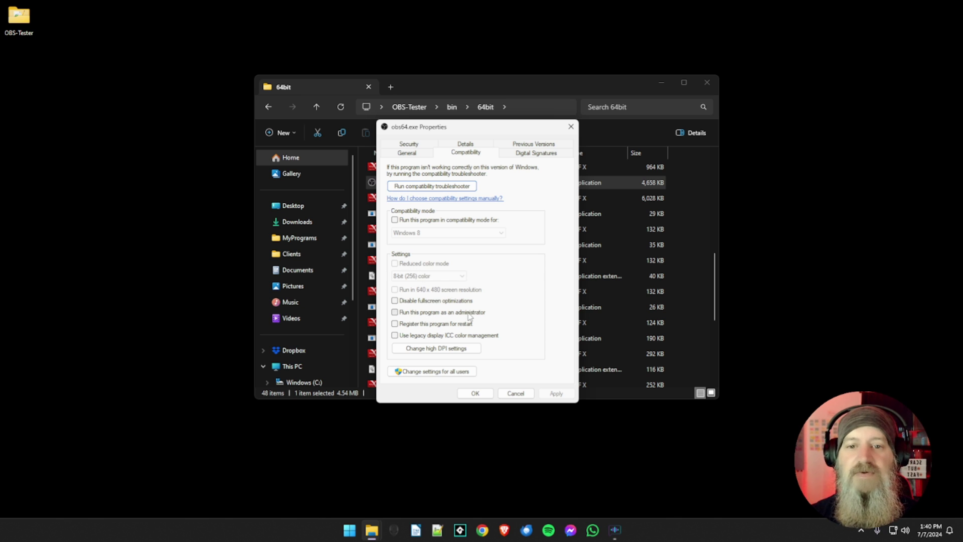
pyautogui.click(395, 313)
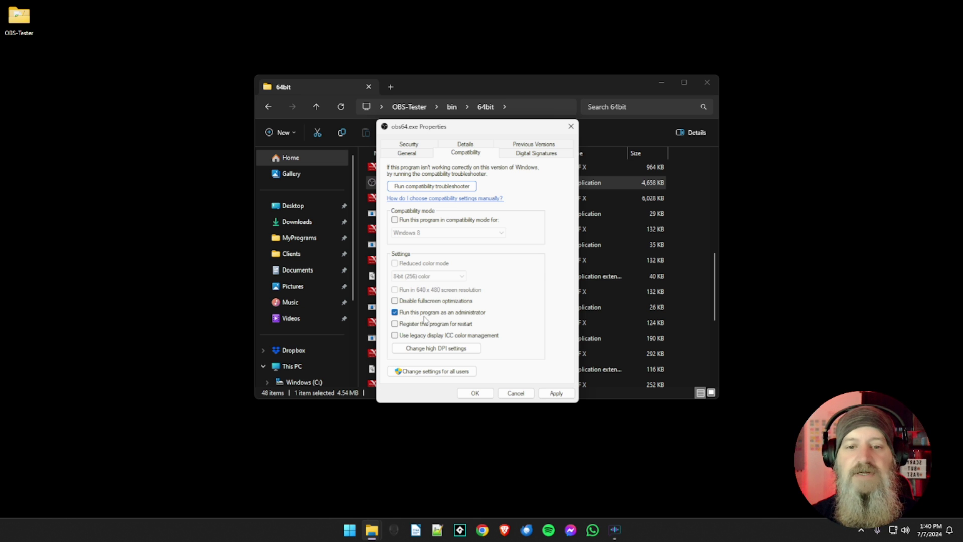
pyautogui.click(558, 394)
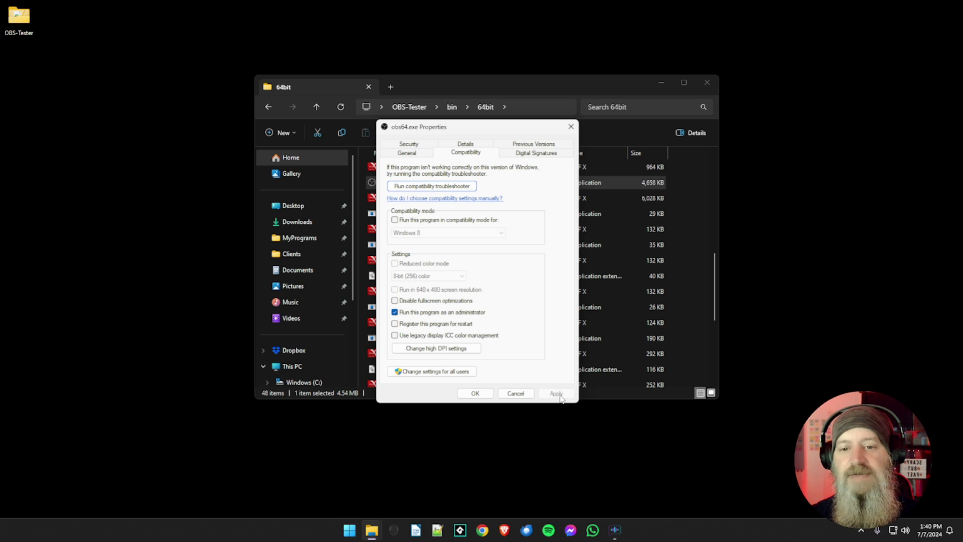
pyautogui.click(475, 393)
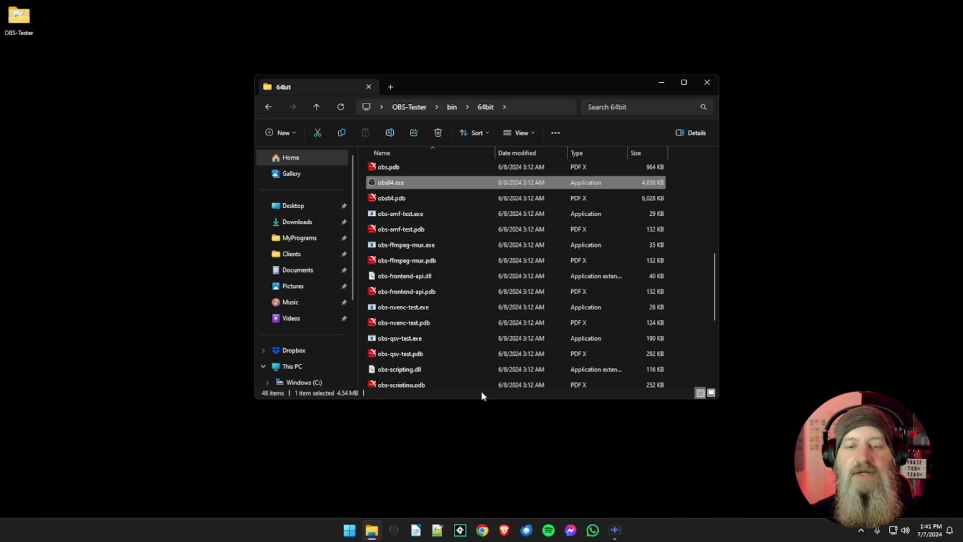
pyautogui.moveTo(389, 186)
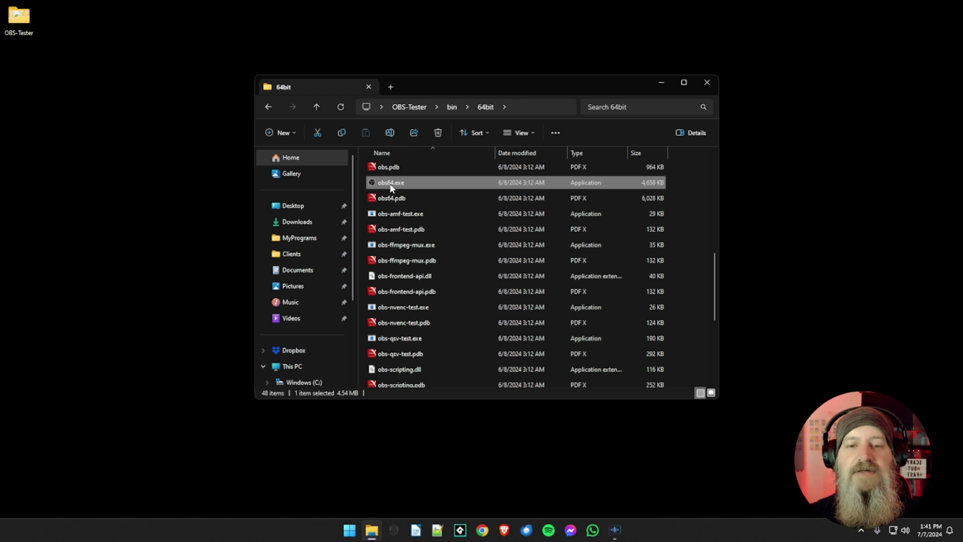
pyautogui.click(350, 530)
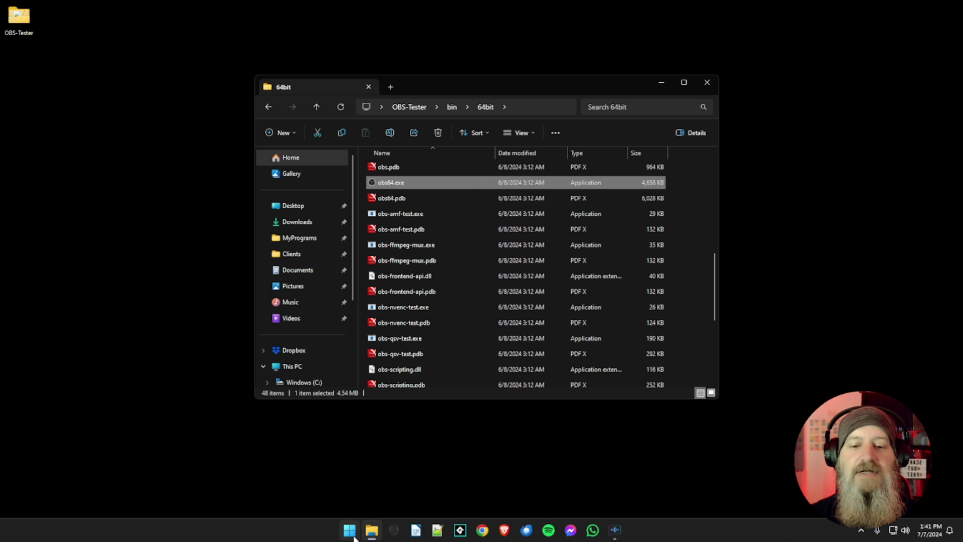
pyautogui.click(361, 236)
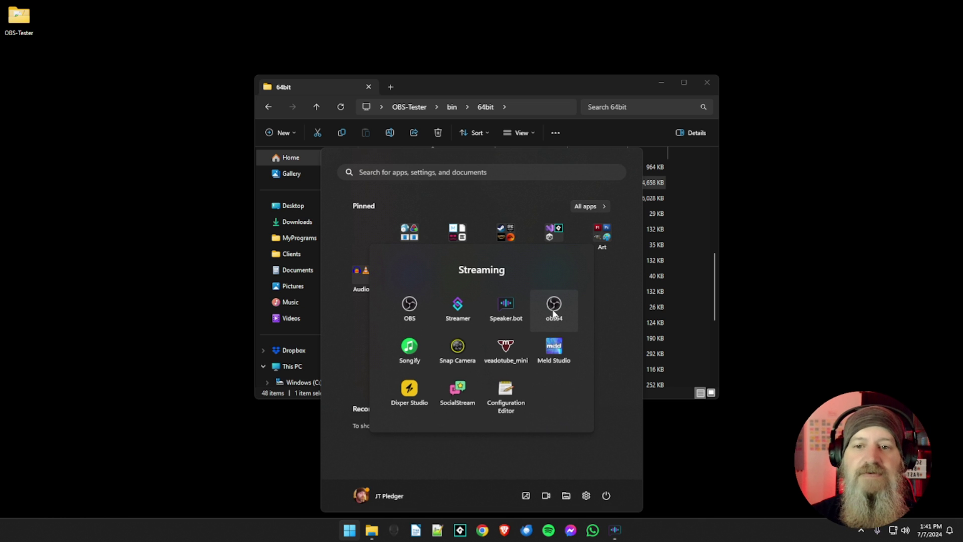
pyautogui.click(585, 93)
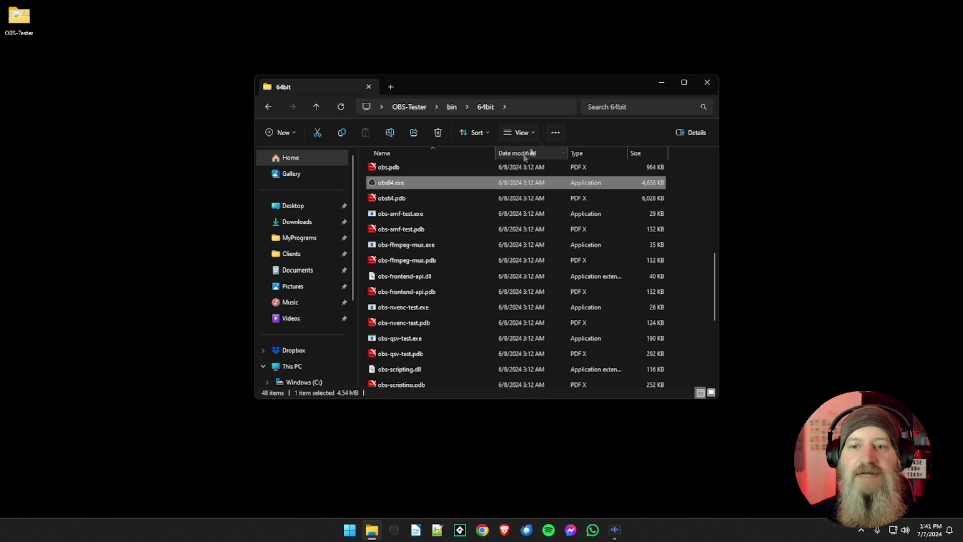
# - Launch OBS from obs64.exe and hide the Webcam source in the Game Scene
pyautogui.doubleClick(398, 187)
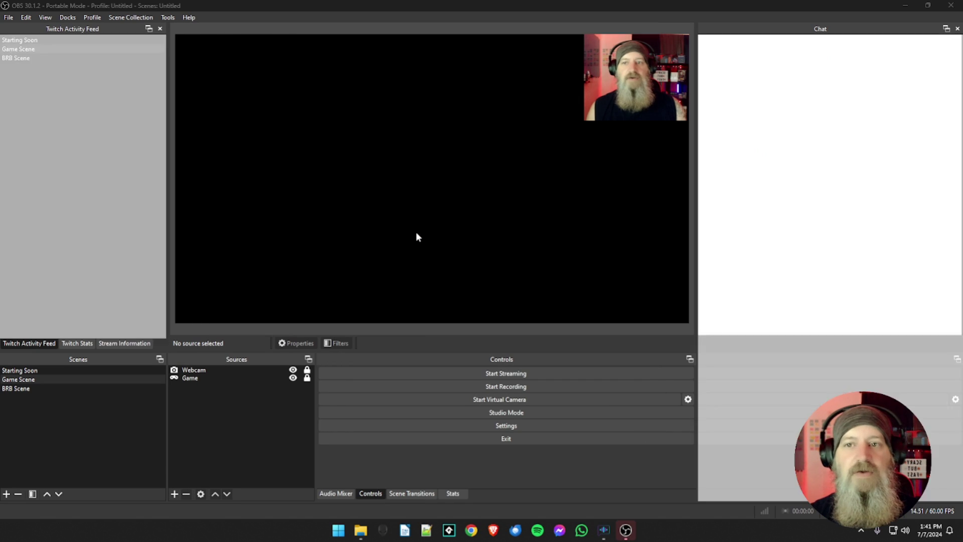
pyautogui.click(293, 370)
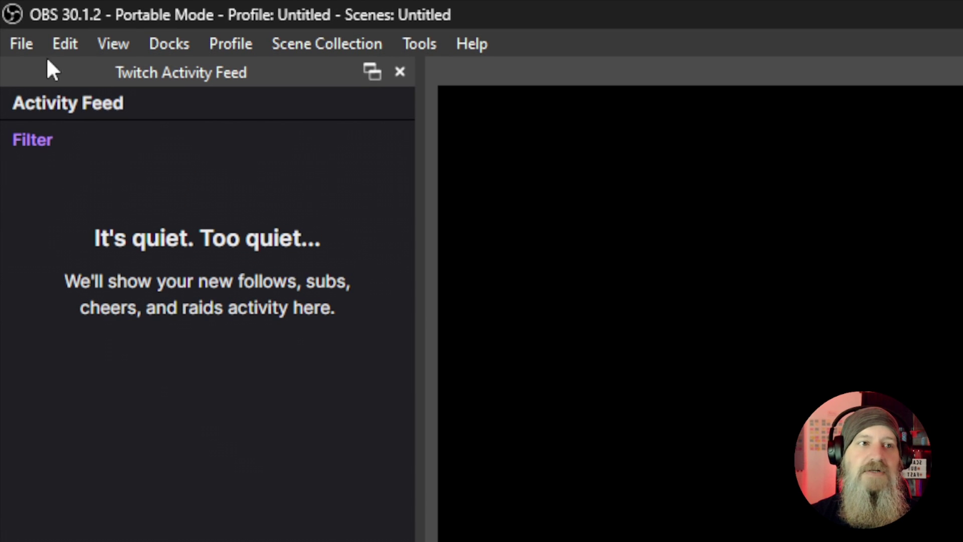
# - Open the OBS settings window and move it up within the screen
pyautogui.click(20, 43)
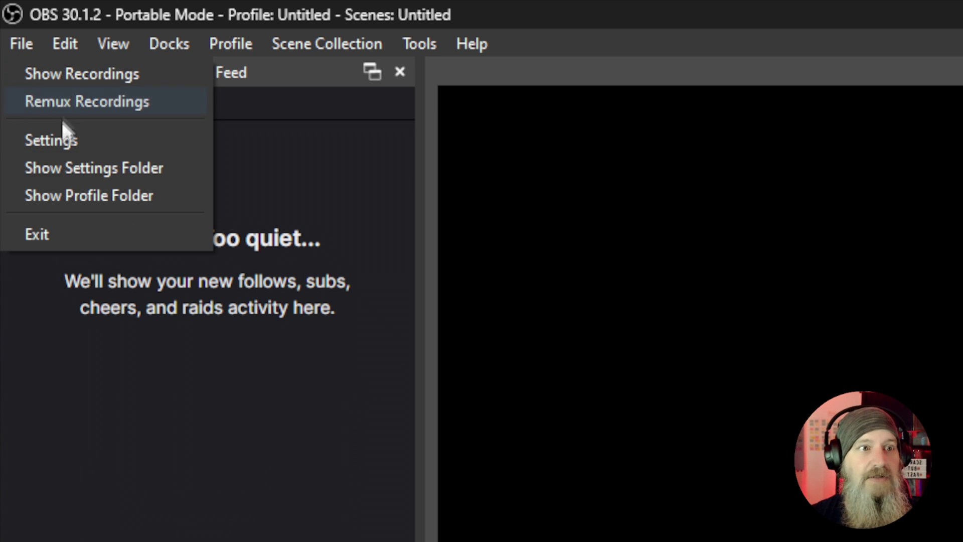
pyautogui.click(77, 145)
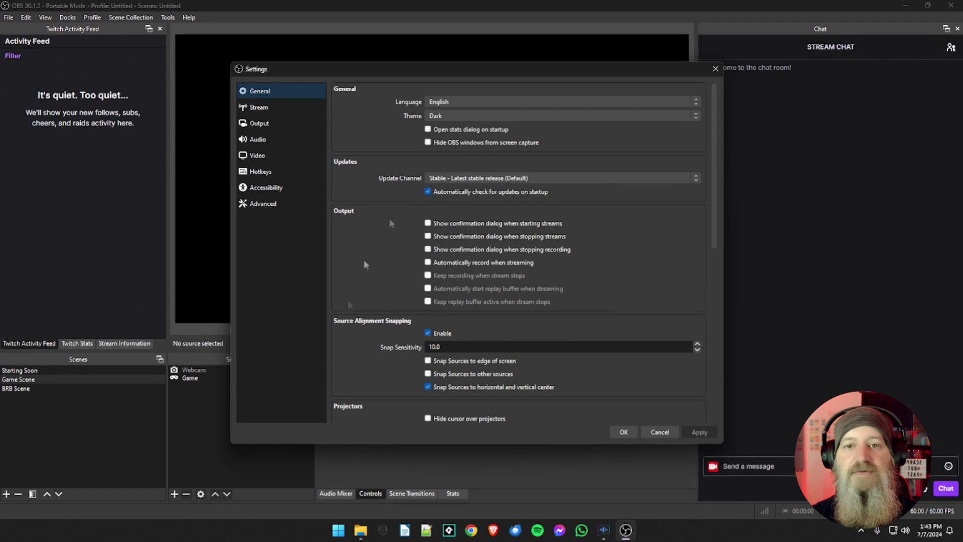
pyautogui.moveTo(509, 70); pyautogui.dragTo(491, 43)
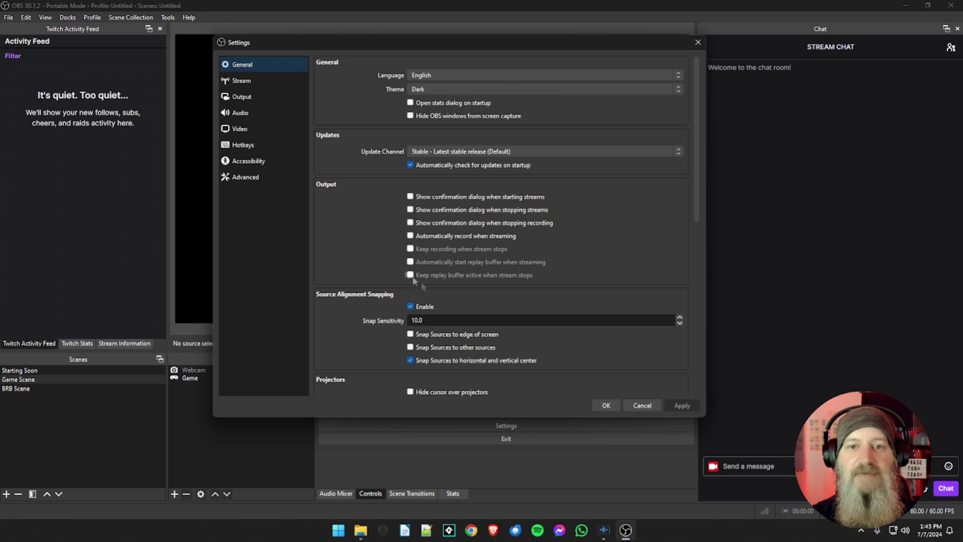
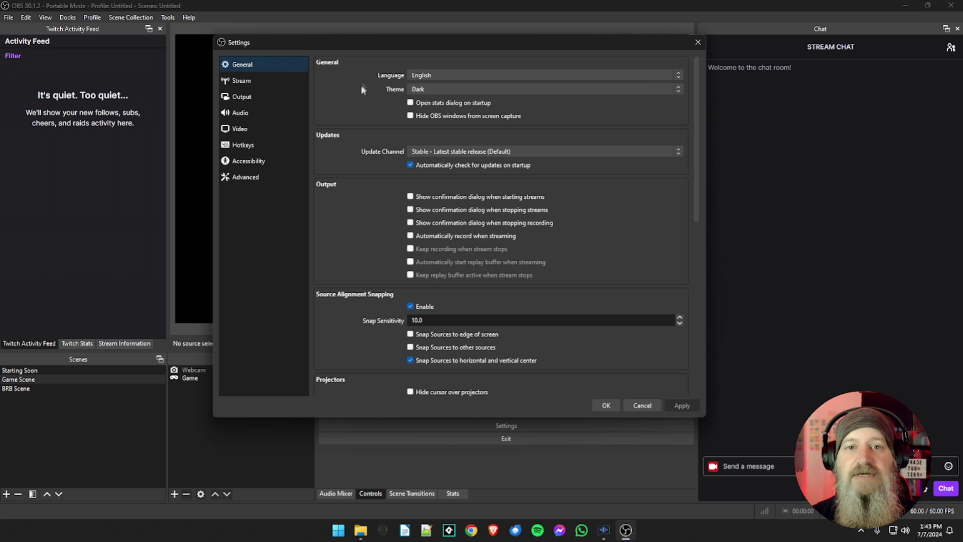
# - Review the General settings, from the theme choices through output, source snapping, projectors, system tray, preview and multiview options
pyautogui.click(437, 88)
pyautogui.click(419, 109)
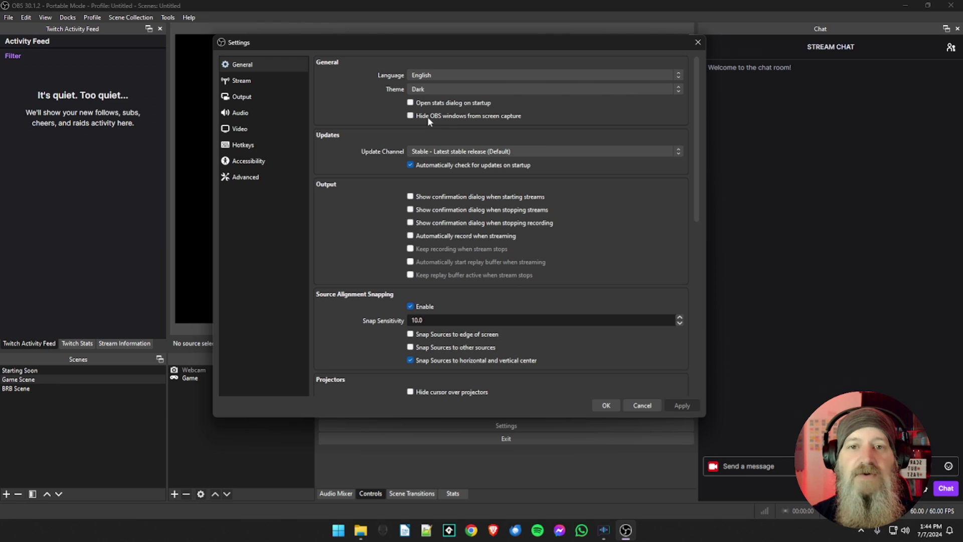
pyautogui.moveTo(426, 122)
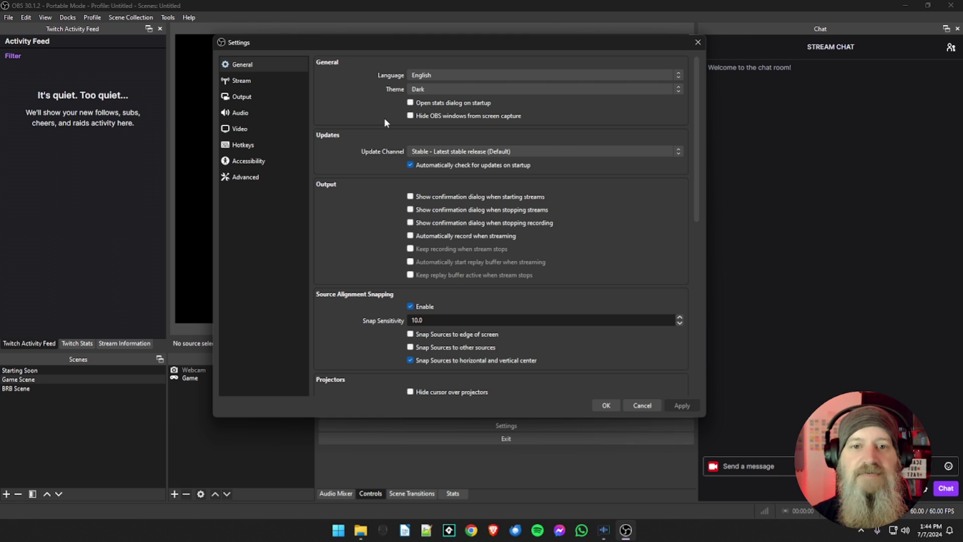
pyautogui.scroll(-1, 384, 118)
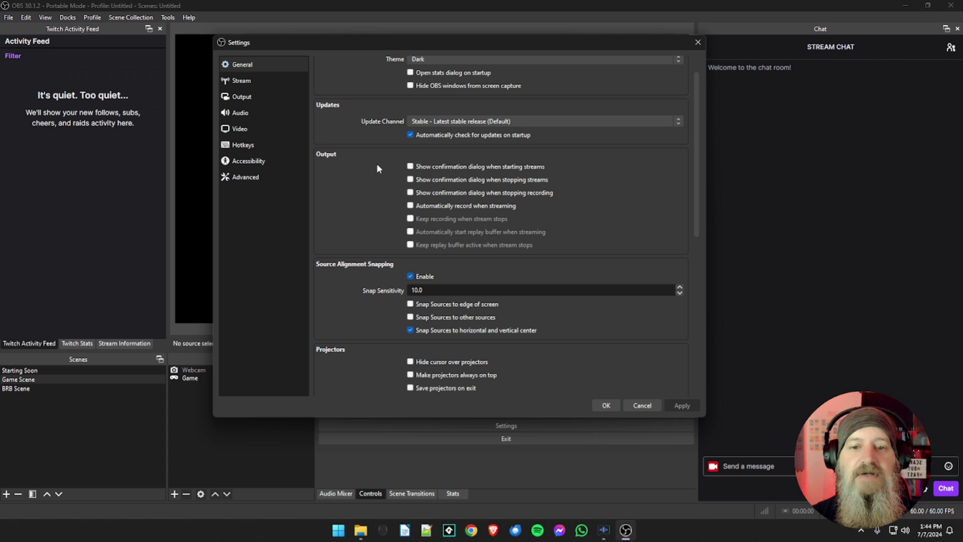
pyautogui.scroll(-4, 378, 169)
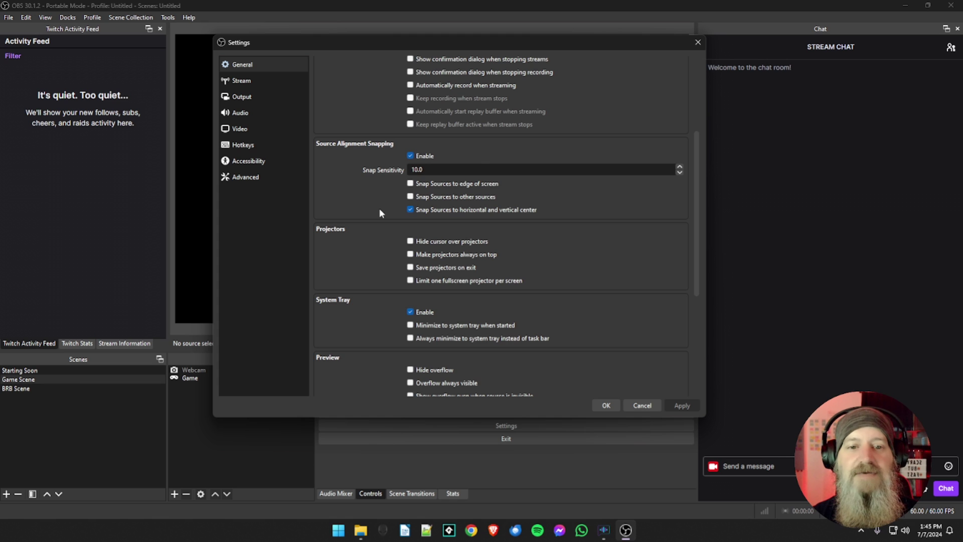
pyautogui.scroll(-5, 379, 213)
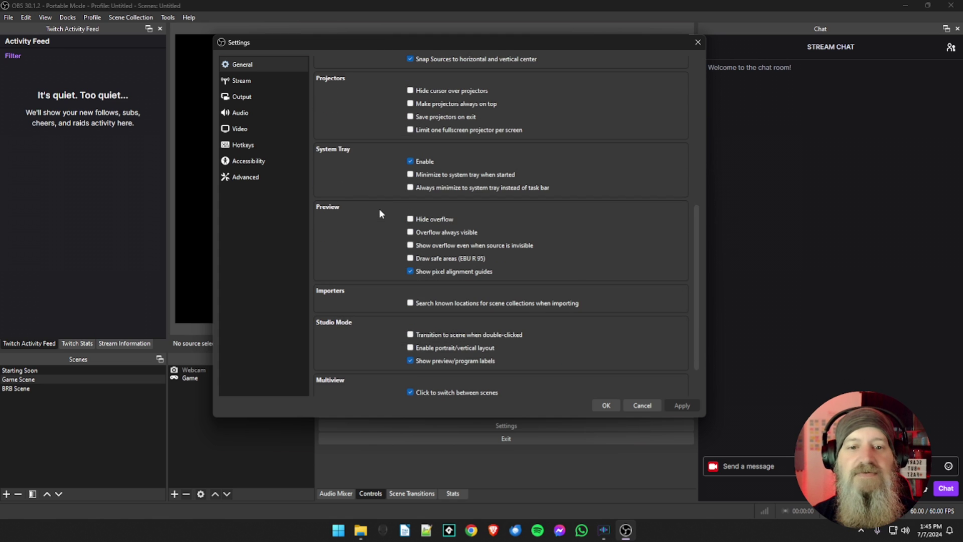
pyautogui.scroll(-2, 380, 211)
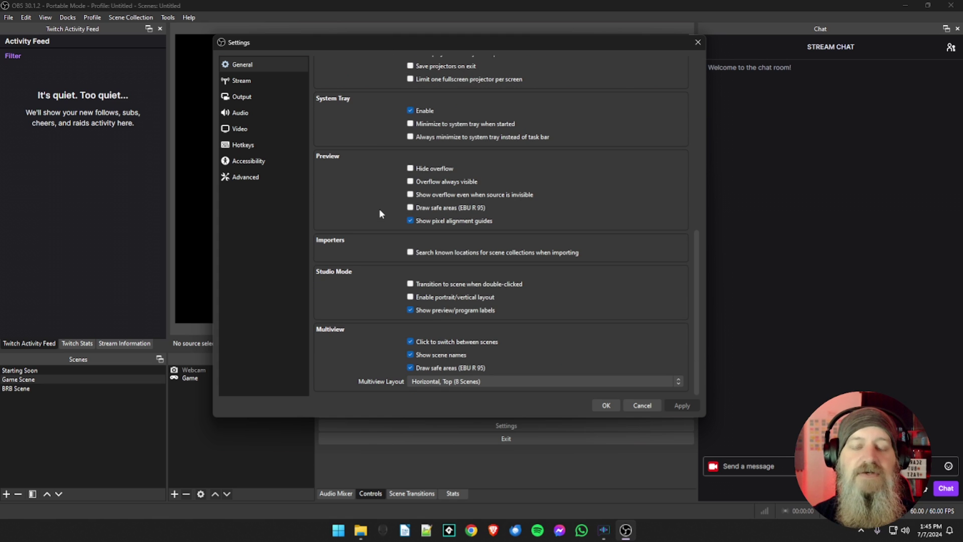
pyautogui.scroll(10, 380, 212)
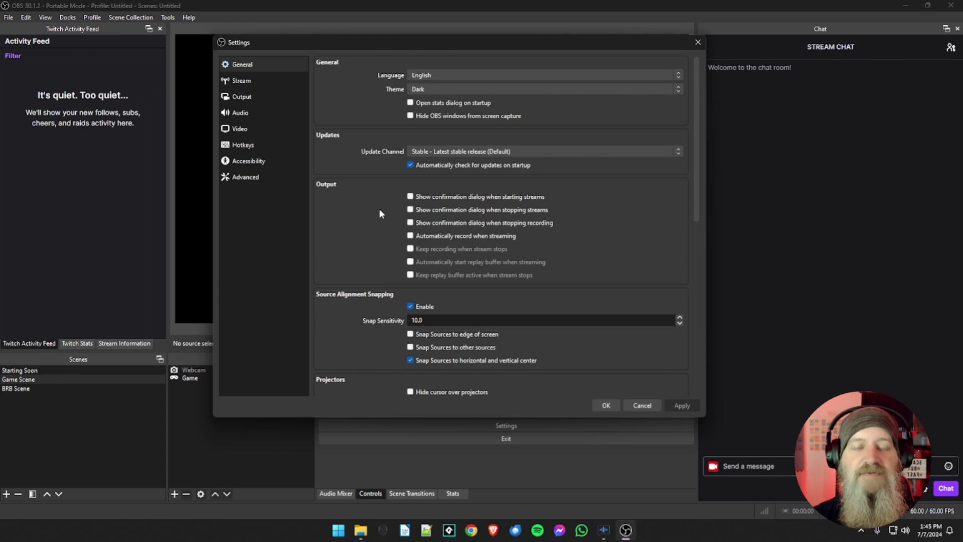
# - Switch the output mode to Advanced and view the replay buffer options
pyautogui.click(255, 99)
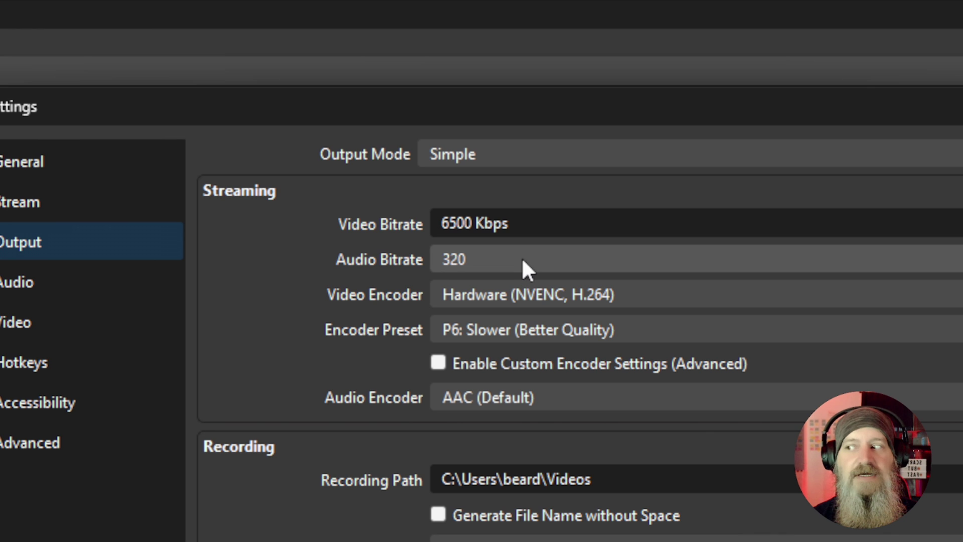
pyautogui.click(537, 151)
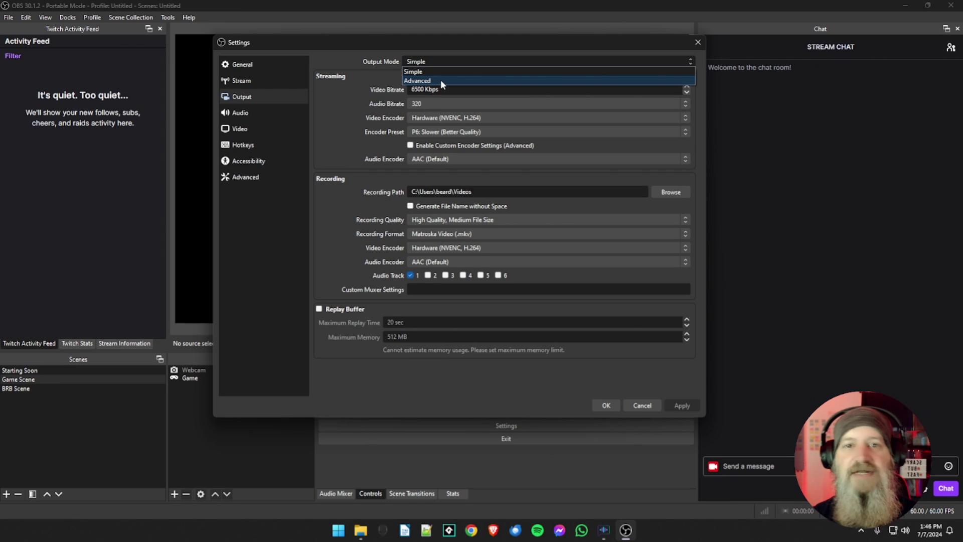
pyautogui.click(516, 202)
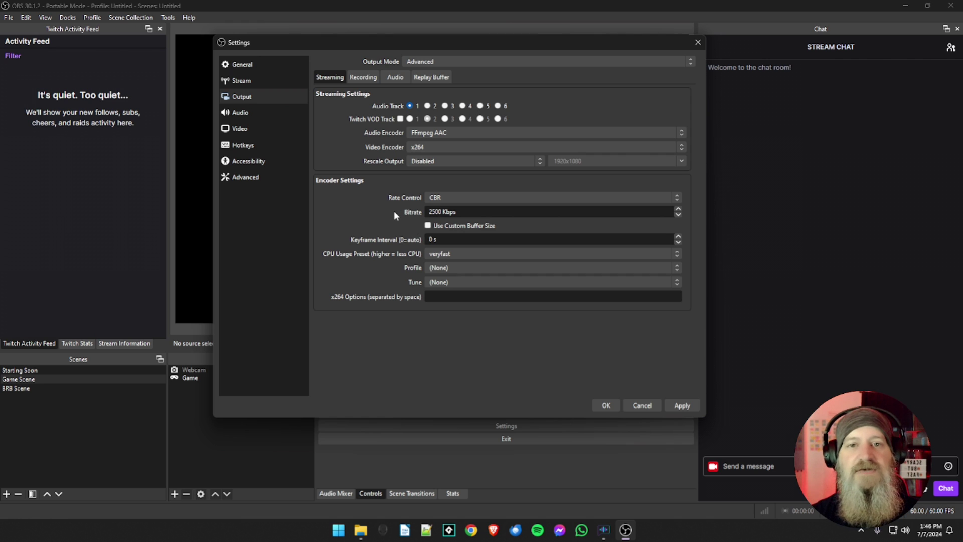
pyautogui.click(430, 78)
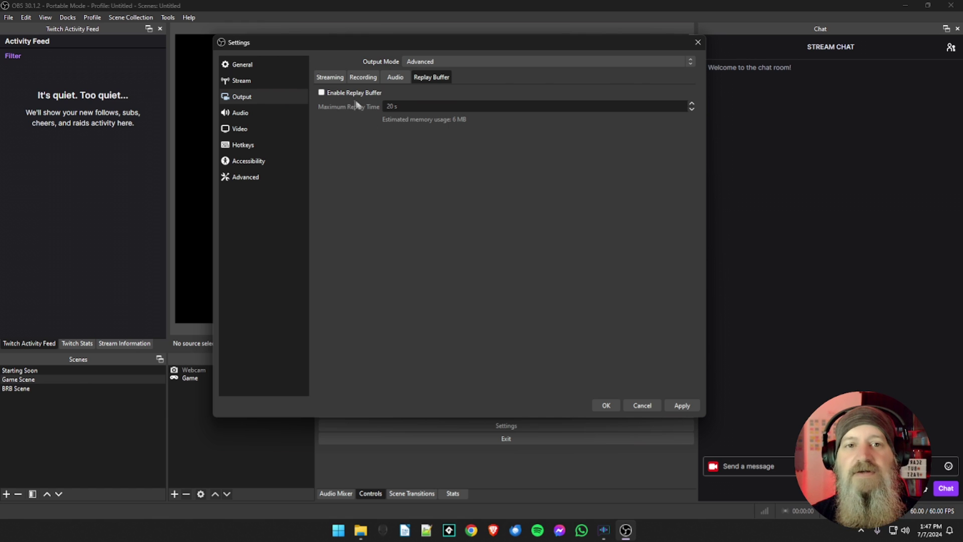
# - Set the output audio bitrate of all six tracks to 320
pyautogui.click(401, 80)
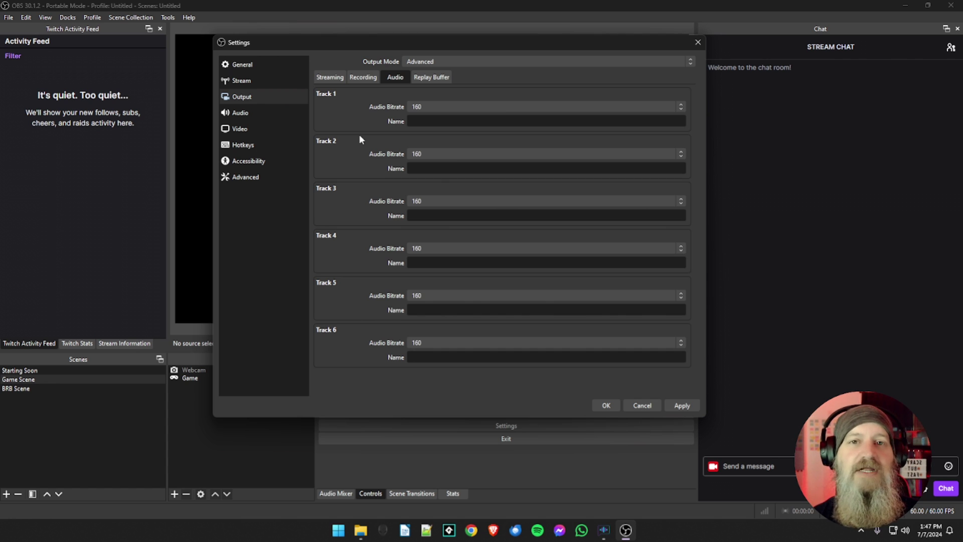
pyautogui.click(432, 107)
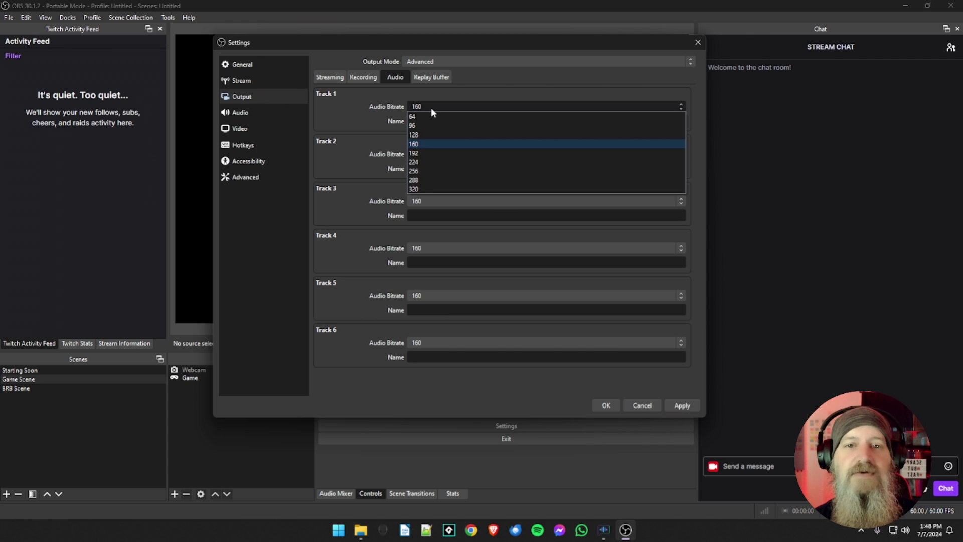
pyautogui.click(425, 186)
pyautogui.click(434, 154)
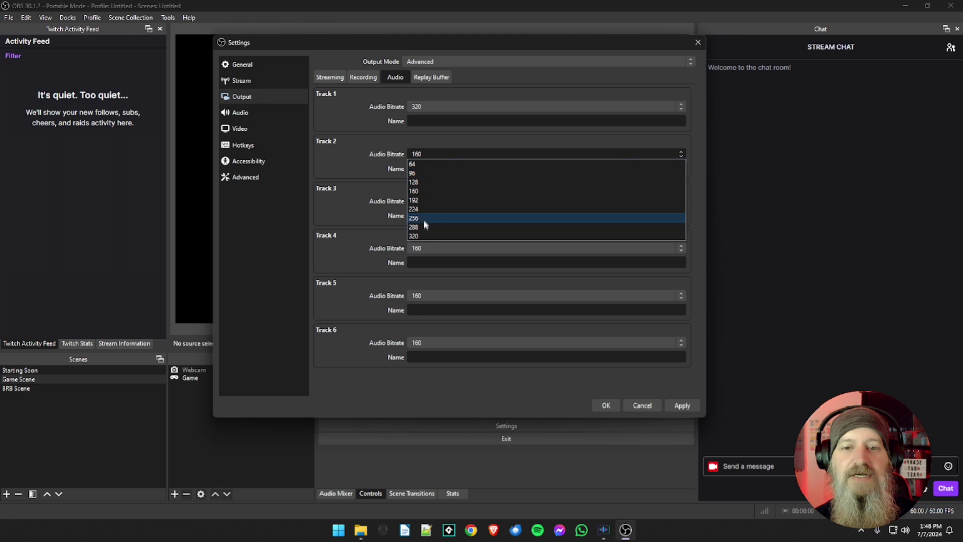
pyautogui.click(421, 235)
pyautogui.click(432, 203)
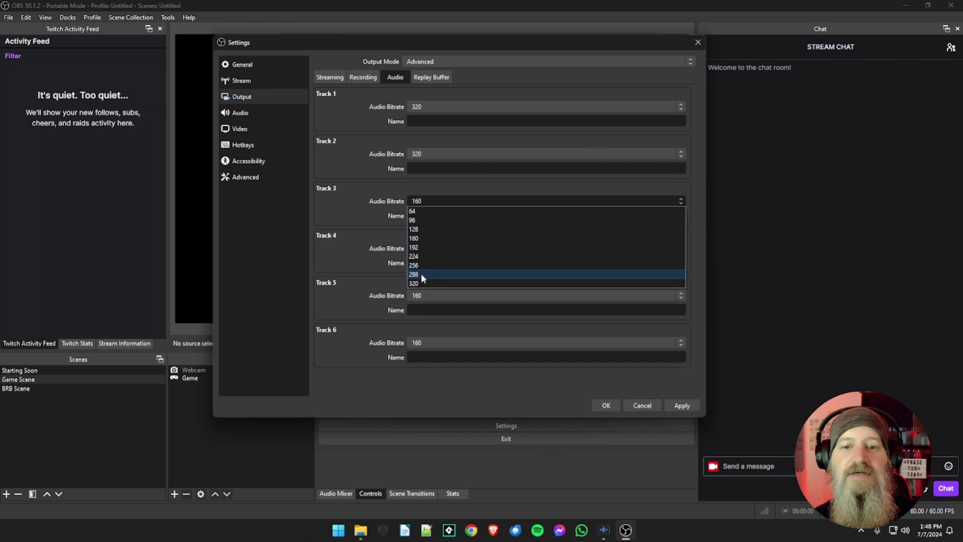
pyautogui.click(419, 289)
pyautogui.click(432, 248)
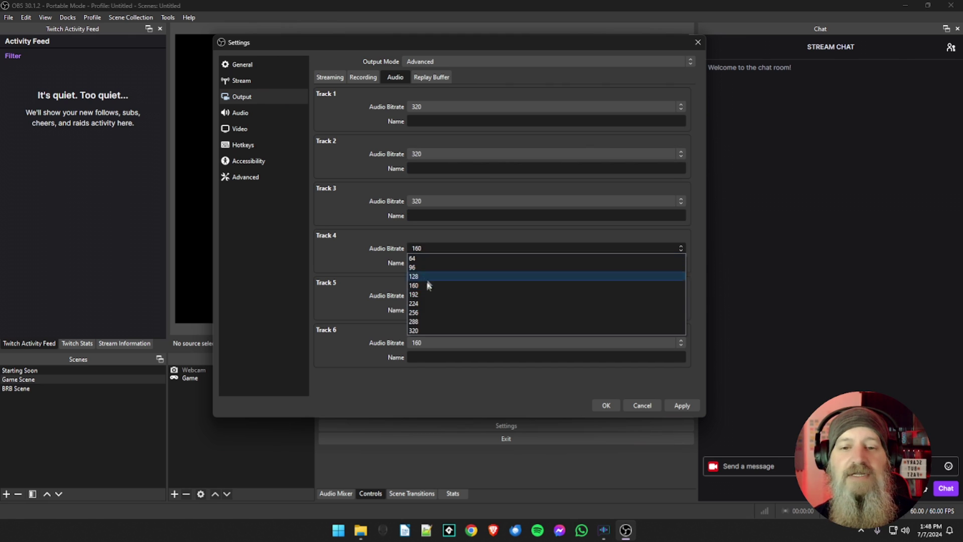
pyautogui.click(416, 331)
pyautogui.click(429, 295)
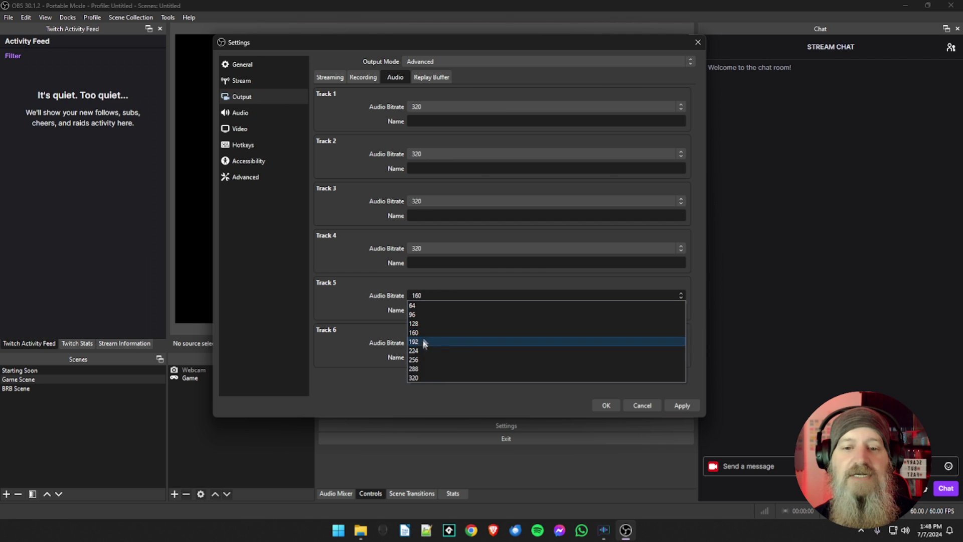
pyautogui.click(420, 375)
pyautogui.click(430, 343)
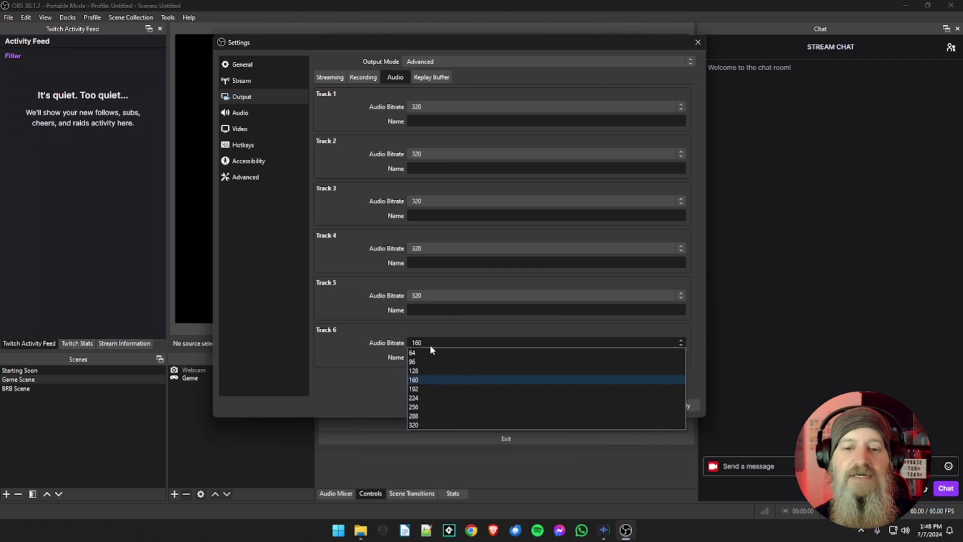
pyautogui.click(425, 423)
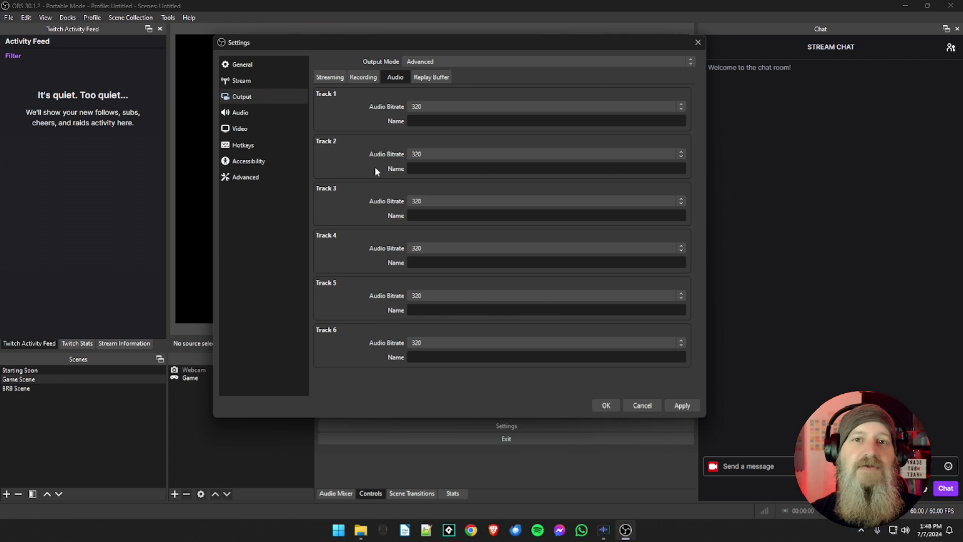
# - Try an audio bitrate of 160 on tracks 1 and 2, and return both tracks to 320
pyautogui.click(458, 111)
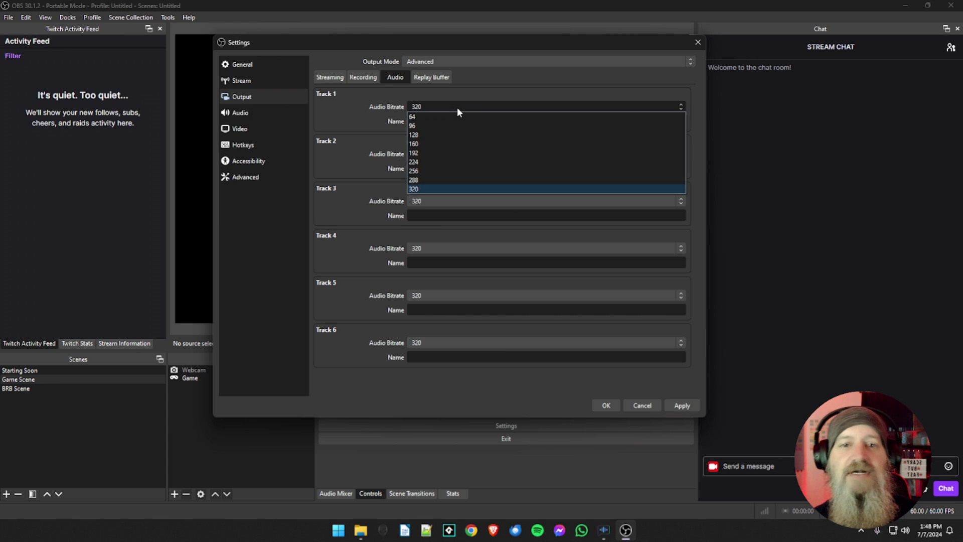
pyautogui.click(441, 144)
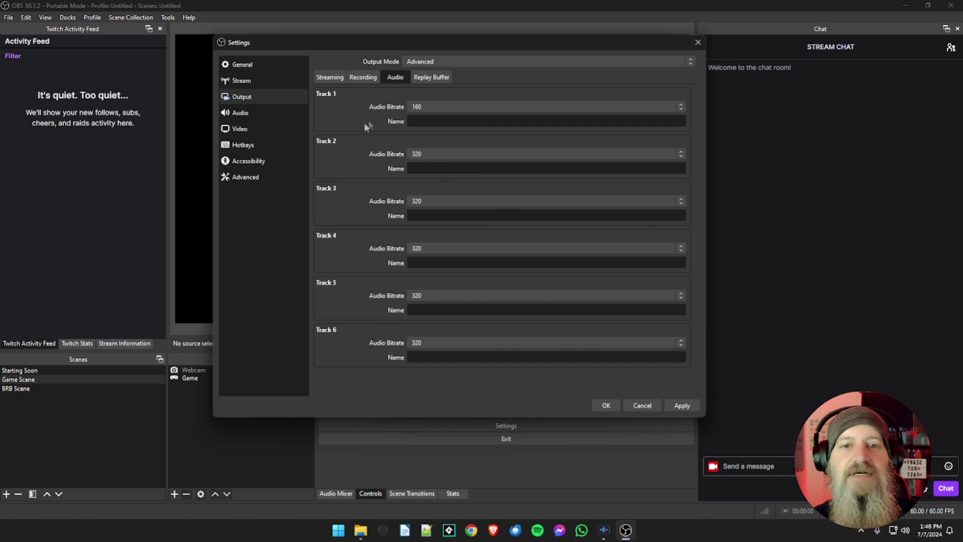
pyautogui.click(430, 153)
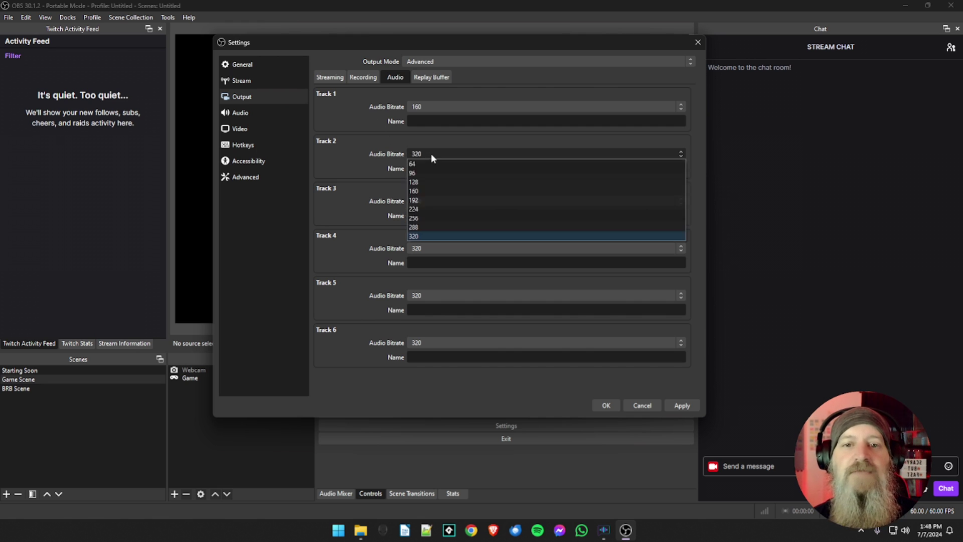
pyautogui.click(432, 190)
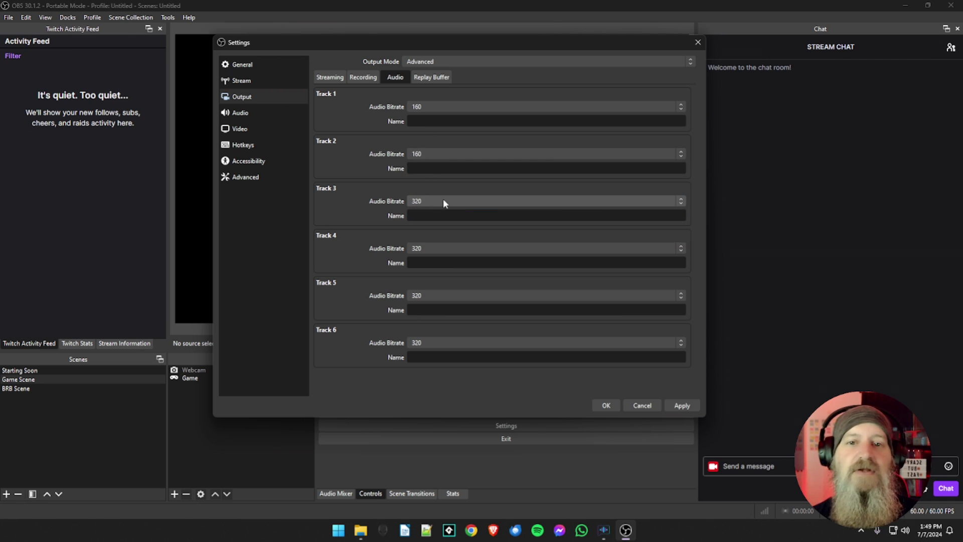
pyautogui.click(443, 153)
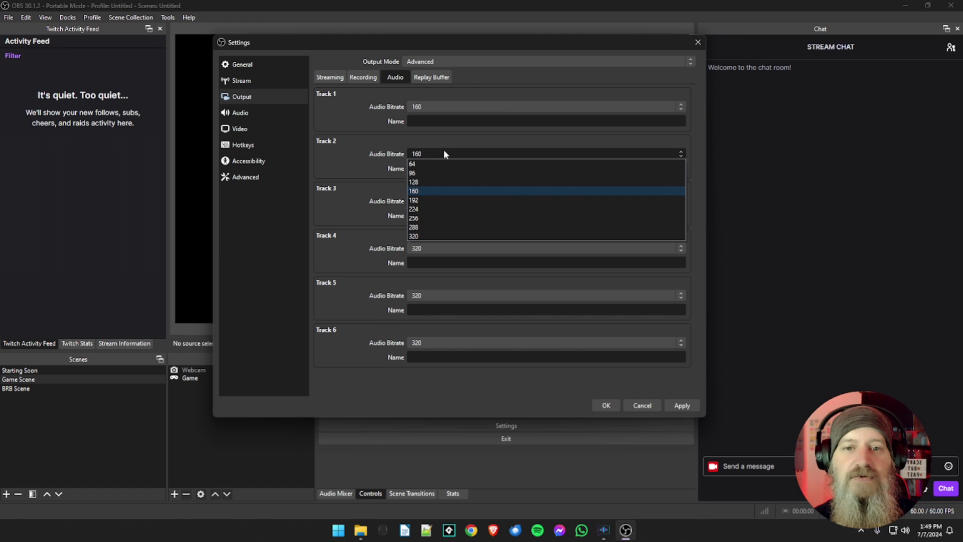
pyautogui.click(429, 236)
pyautogui.click(435, 107)
pyautogui.click(432, 189)
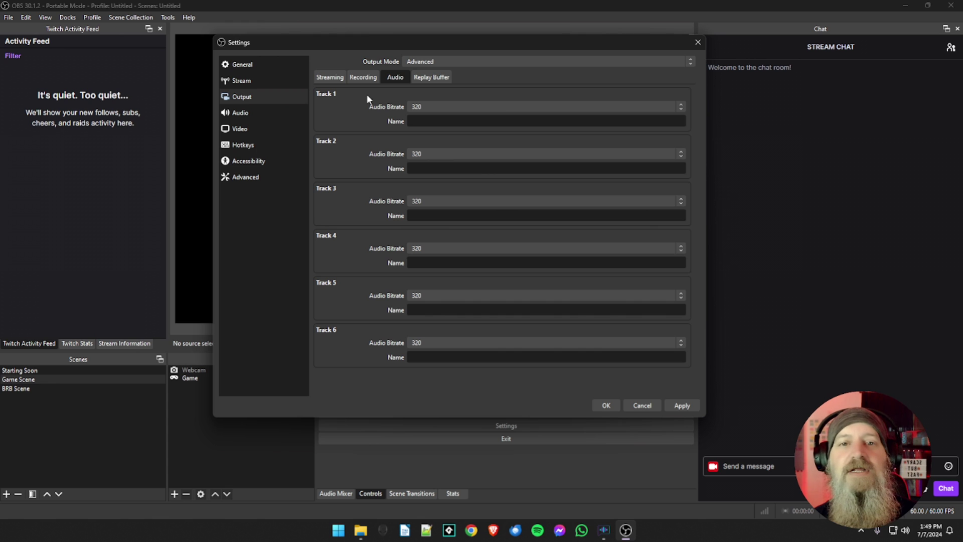
# - Set the recording format to MPEG-4 (.mp4) and the recording video encoder to NVIDIA NVENC H.264
pyautogui.click(362, 77)
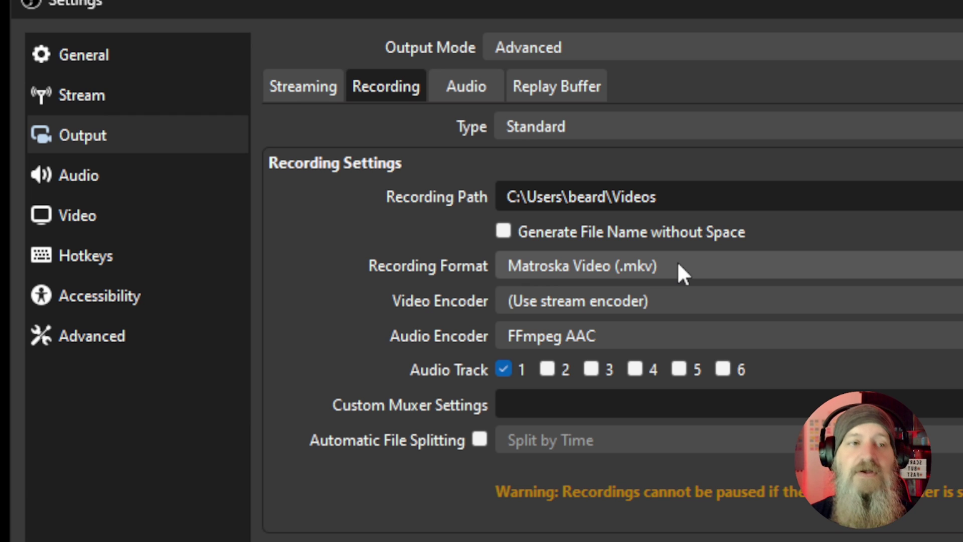
pyautogui.click(679, 266)
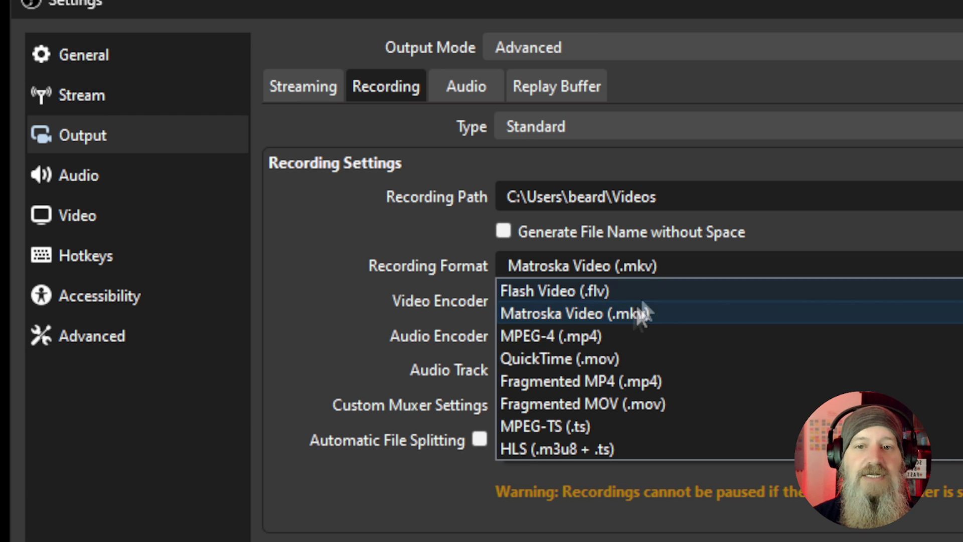
pyautogui.click(603, 339)
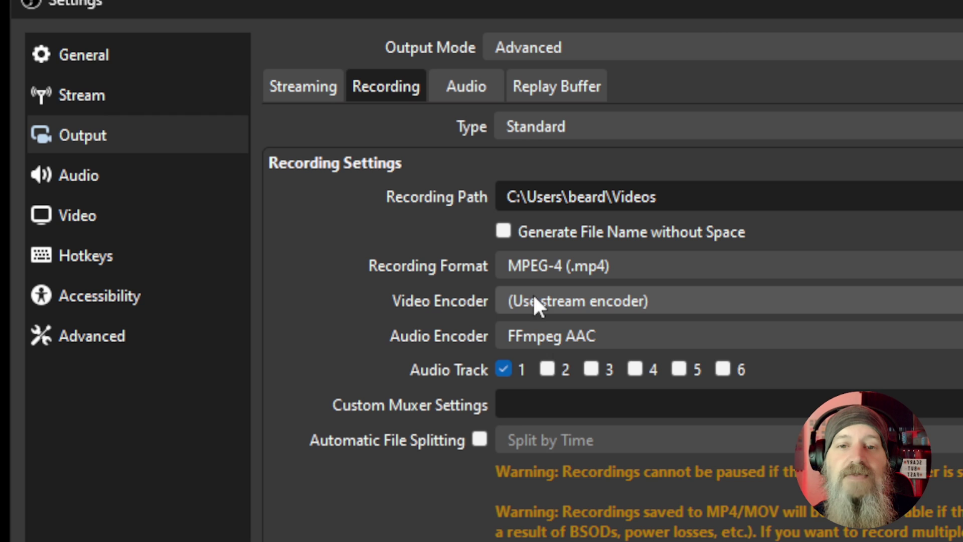
pyautogui.click(580, 301)
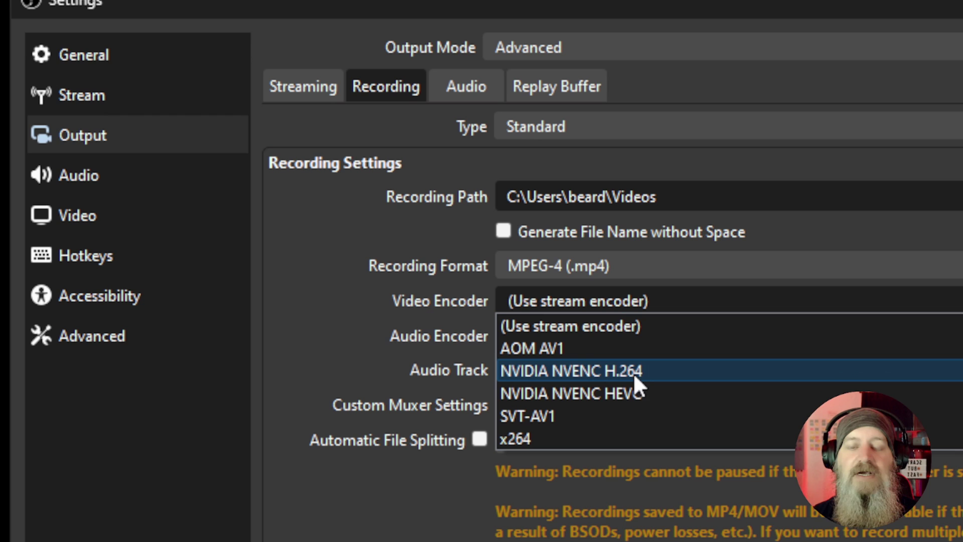
pyautogui.click(564, 374)
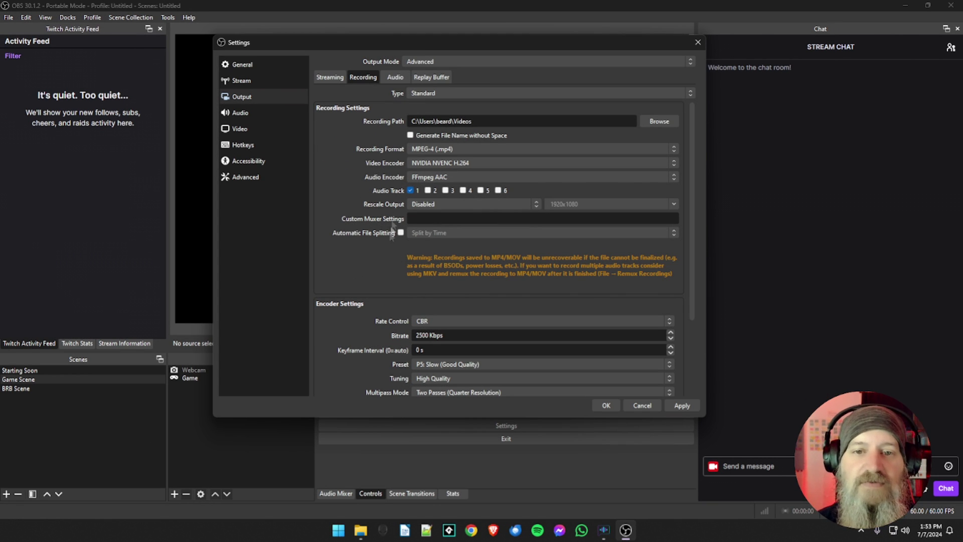
# - Choose FFmpeg AAC as the recording audio encoder and record only audio track 3 instead of track 1
pyautogui.click(508, 175)
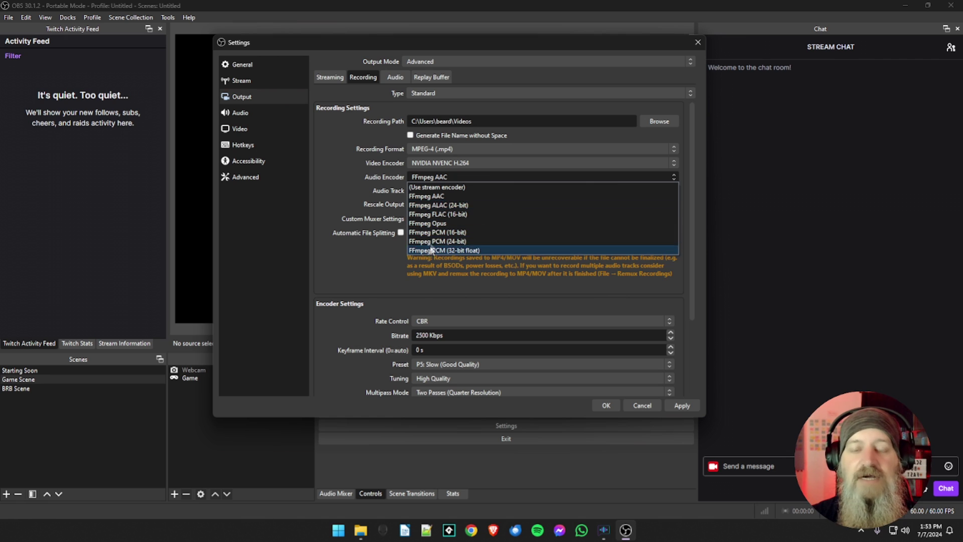
pyautogui.click(442, 197)
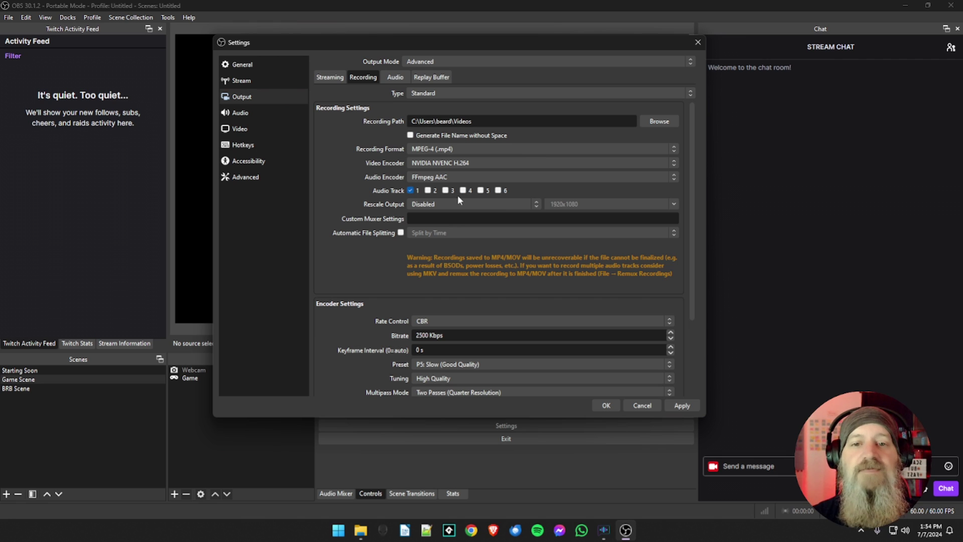
pyautogui.click(410, 191)
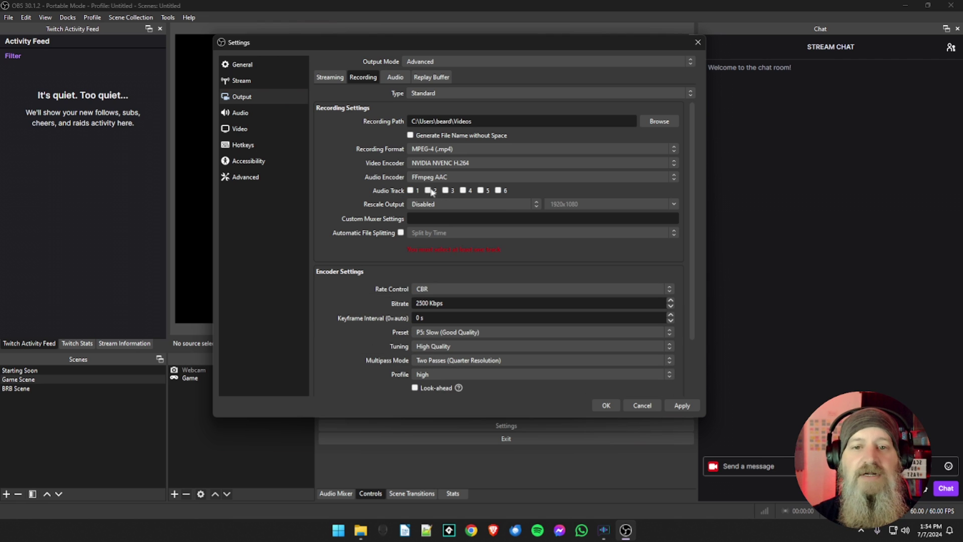
pyautogui.click(445, 190)
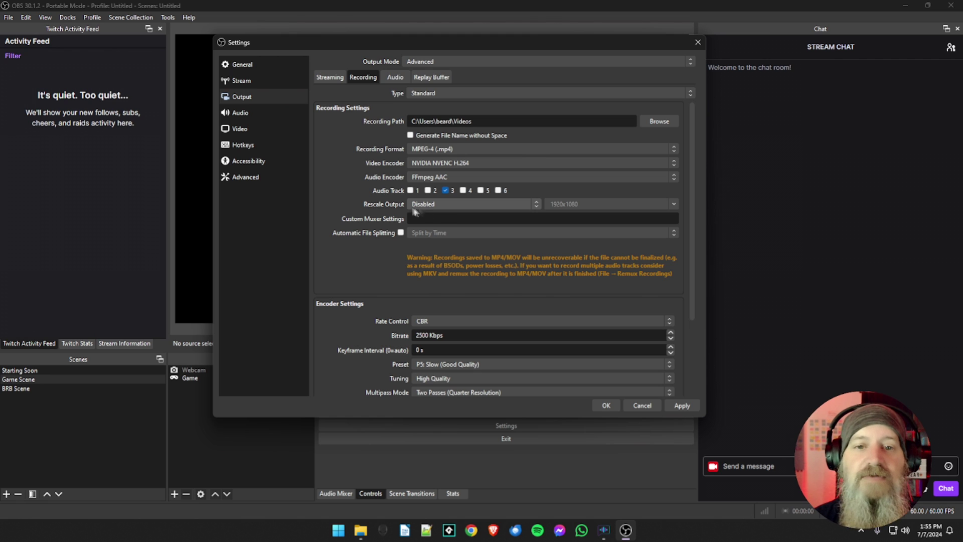
# - Try rescaling the recording output with Bicubic (Sharpened scaling, 16 samples) at 1920x1080, and return rescaling to Disabled
pyautogui.click(472, 205)
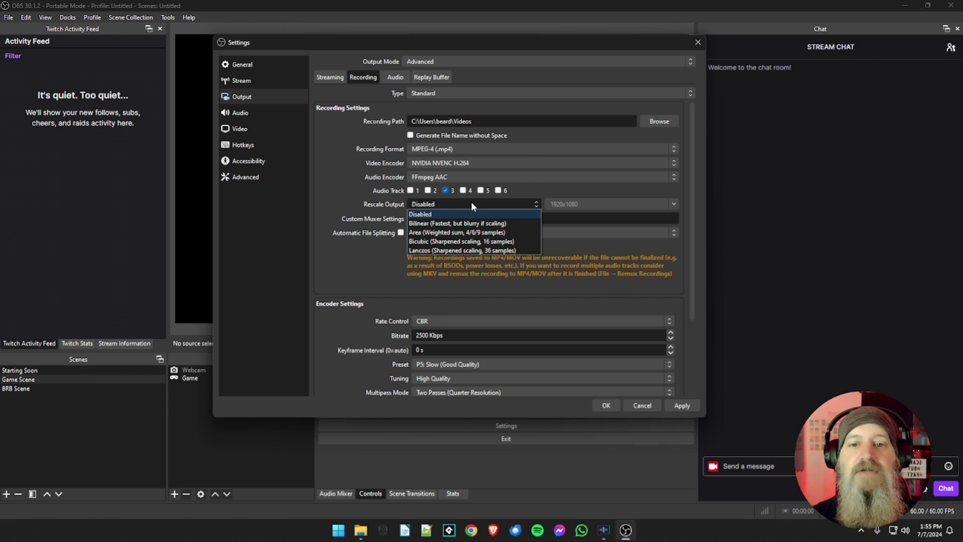
pyautogui.click(453, 243)
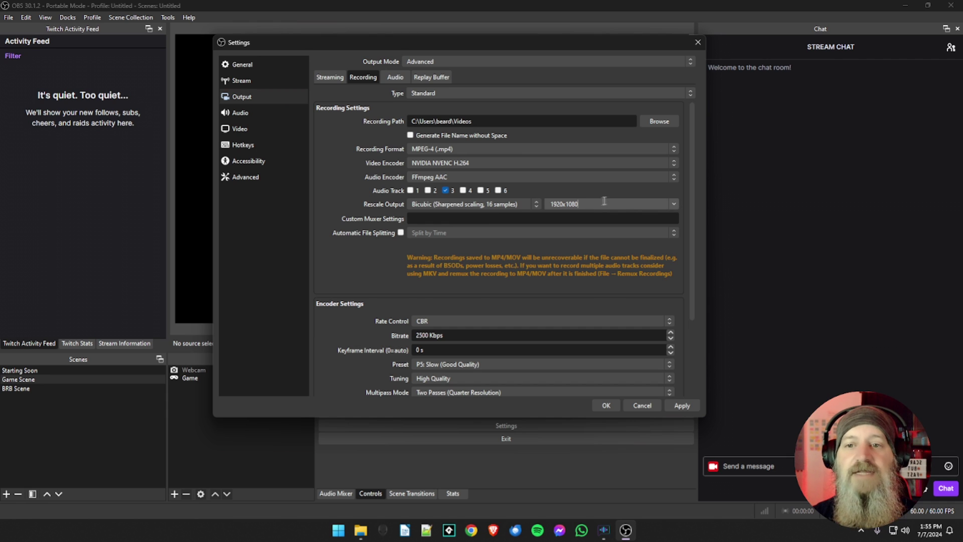
pyautogui.click(671, 205)
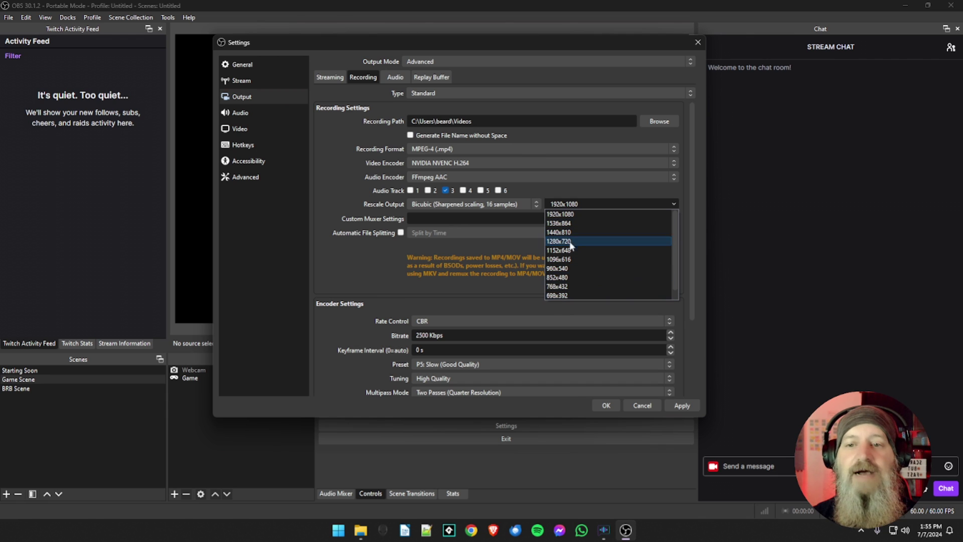
pyautogui.click(573, 216)
pyautogui.click(537, 205)
pyautogui.click(476, 212)
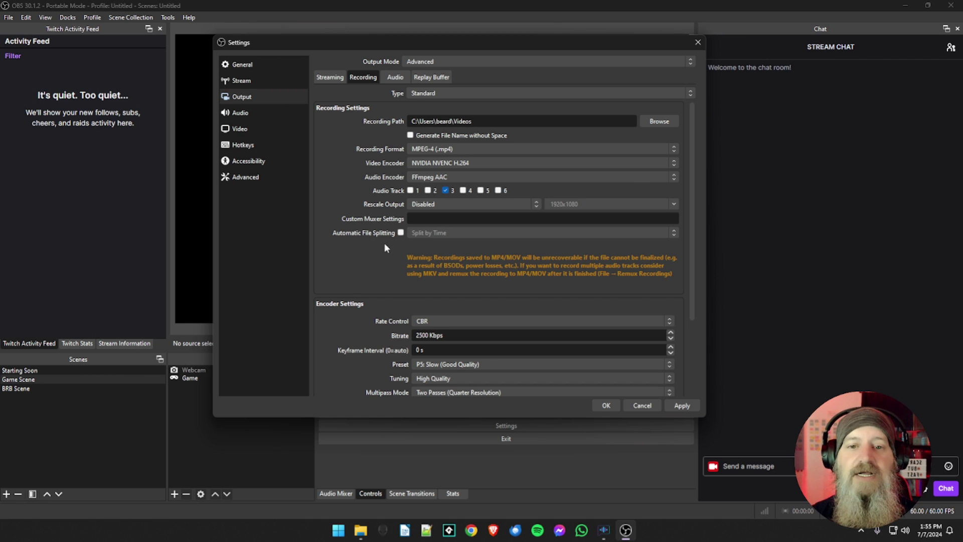
# - Set the rate control in the recording encoder settings to CBR
pyautogui.scroll(-1, 385, 245)
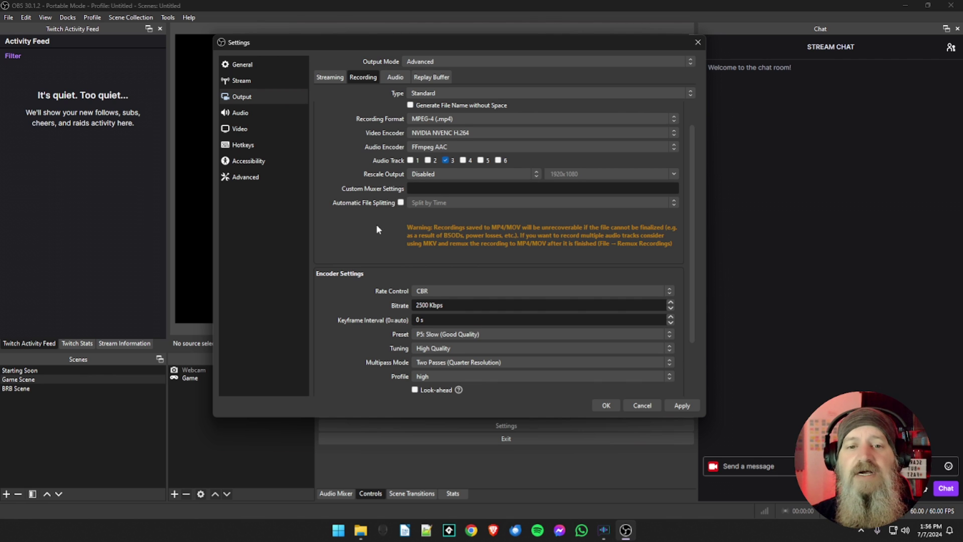
pyautogui.scroll(-3, 376, 225)
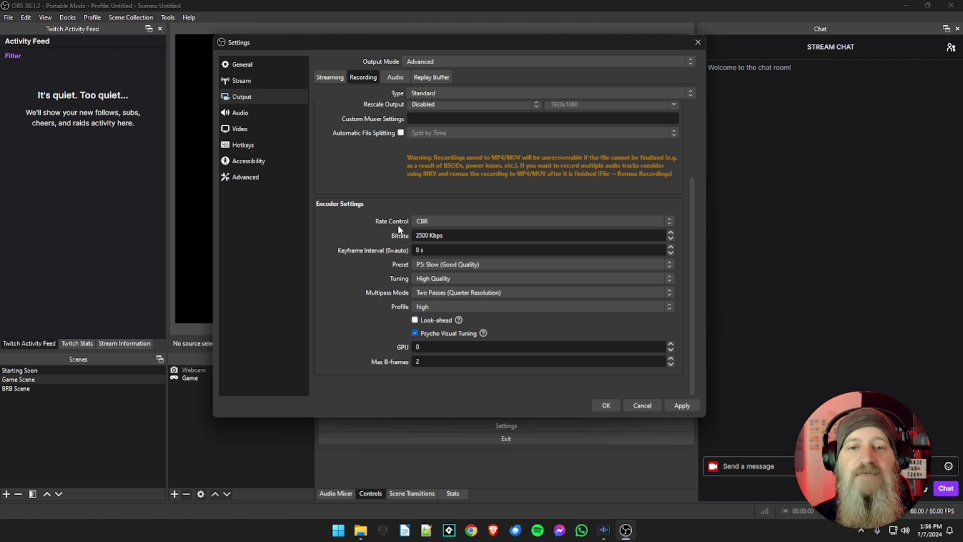
pyautogui.click(442, 221)
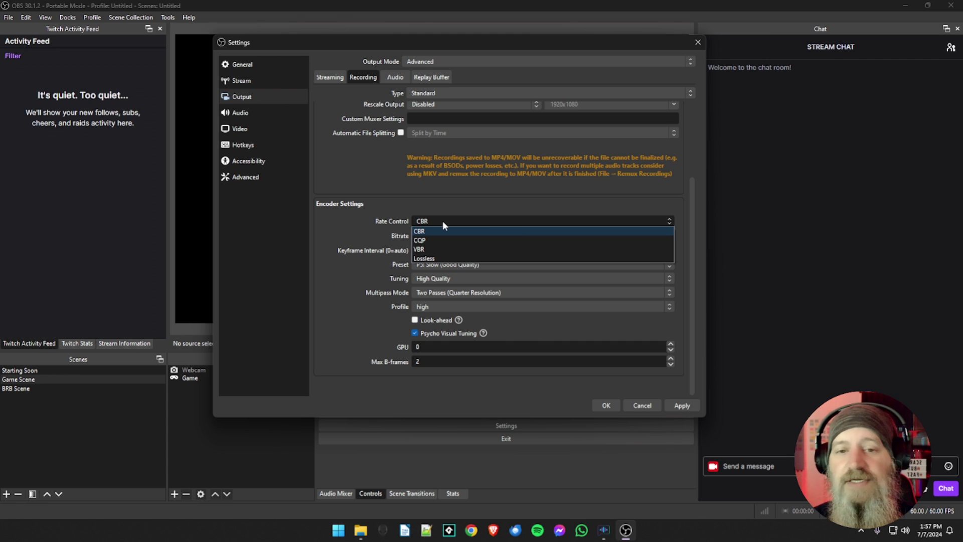
pyautogui.click(435, 231)
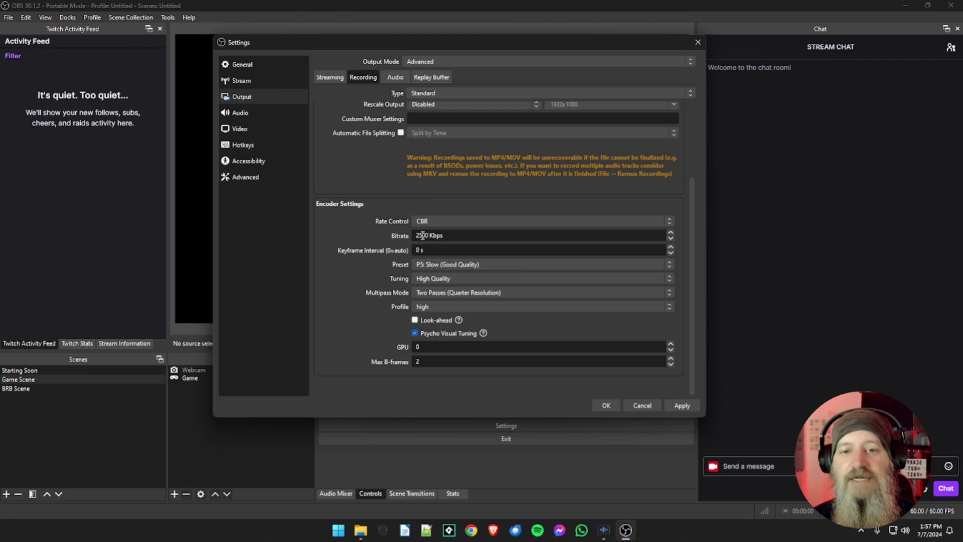
# - Set the recording encoder's bitrate to 35000 Kbps
pyautogui.moveTo(423, 235); pyautogui.dragTo(399, 241)
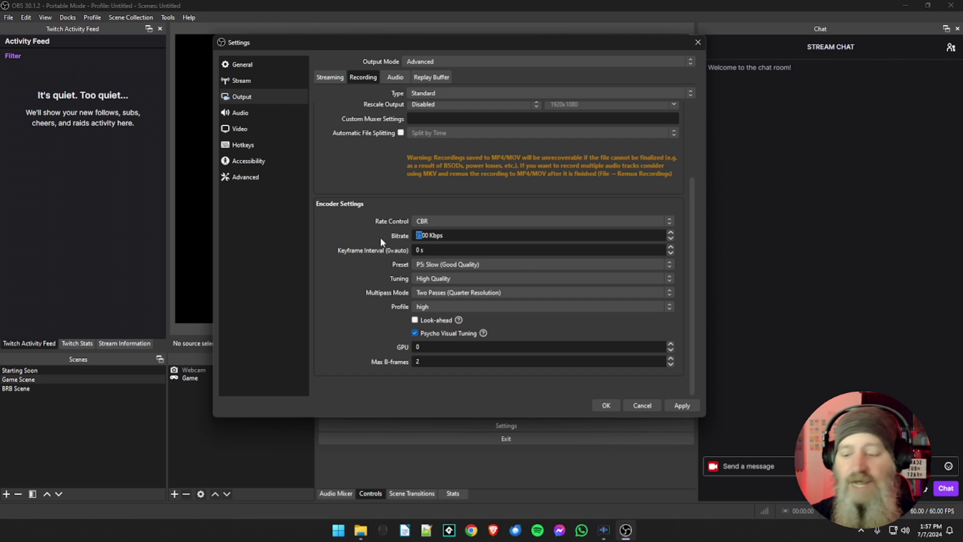
pyautogui.write('350')
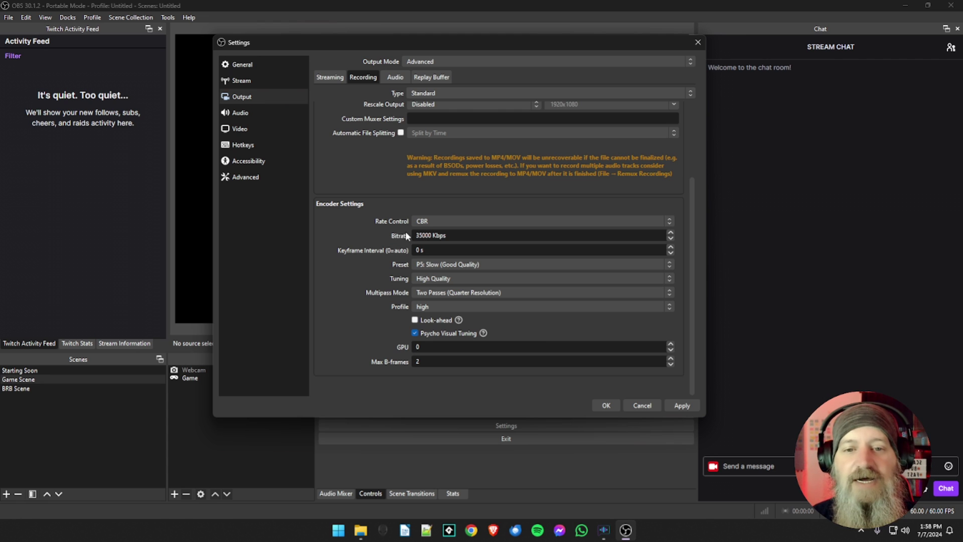
pyautogui.press('Left')
pyautogui.press('Left')
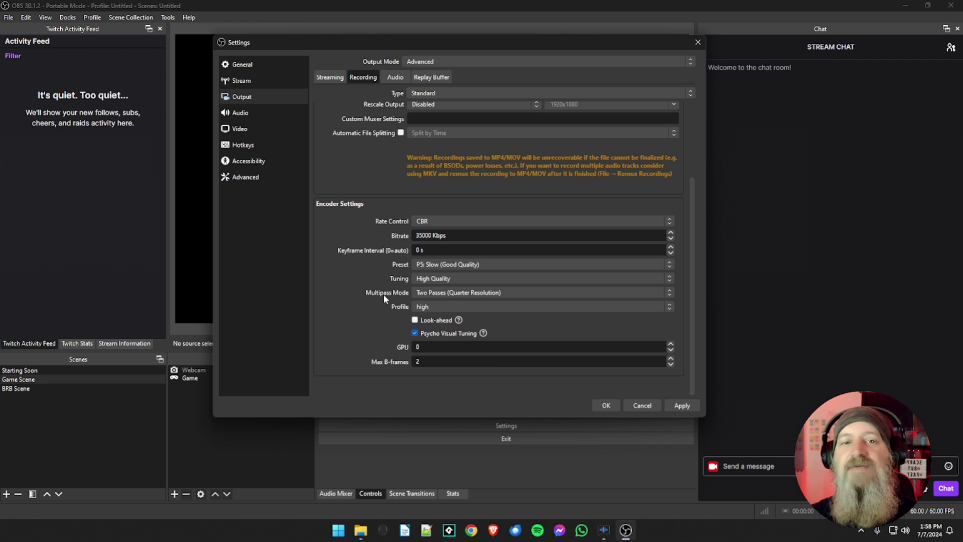
# - Set the recording encoder's preset to P6: Slower (Better Quality)
pyautogui.click(424, 267)
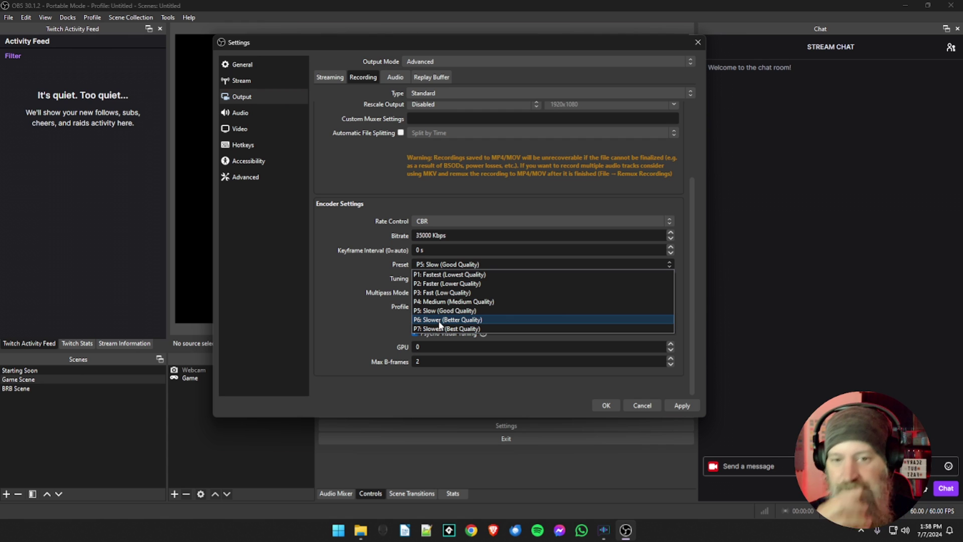
pyautogui.click(458, 321)
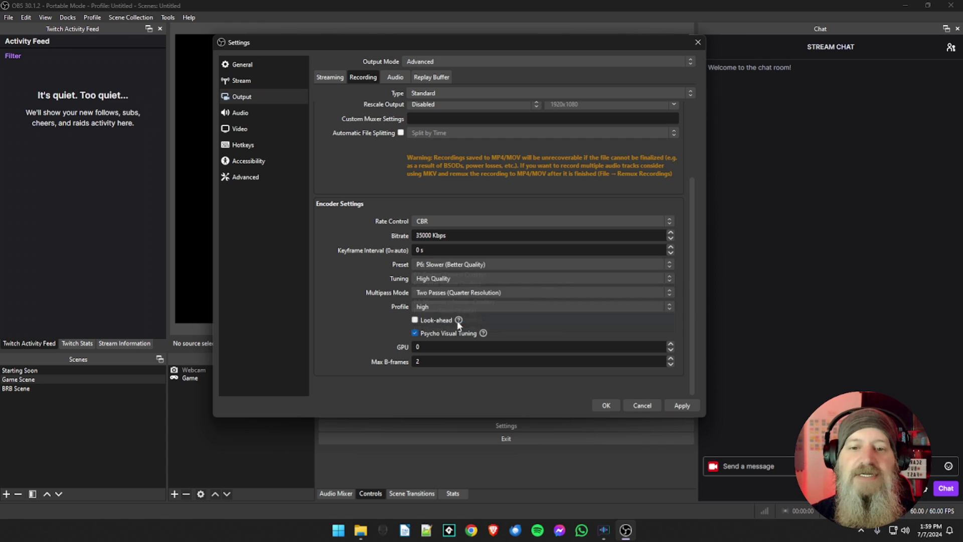
pyautogui.click(450, 268)
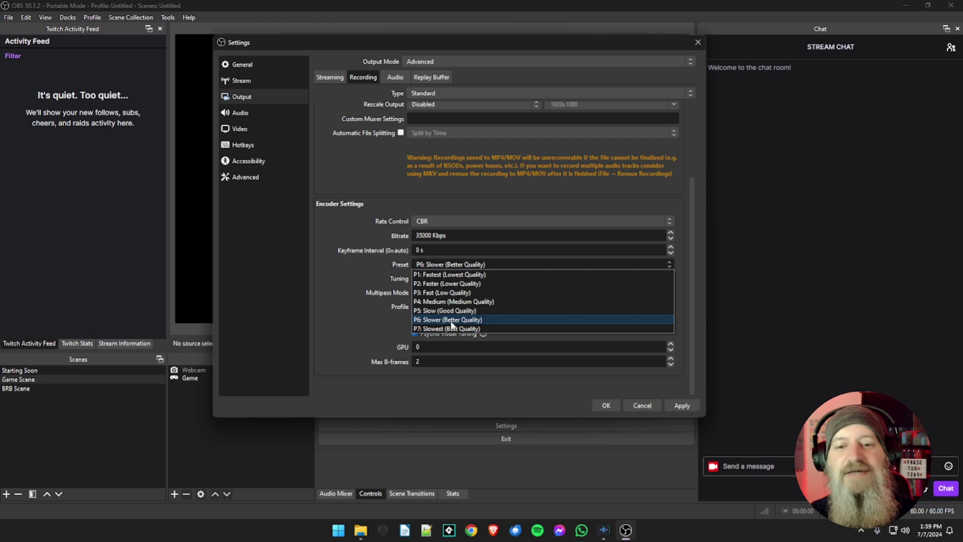
pyautogui.click(452, 320)
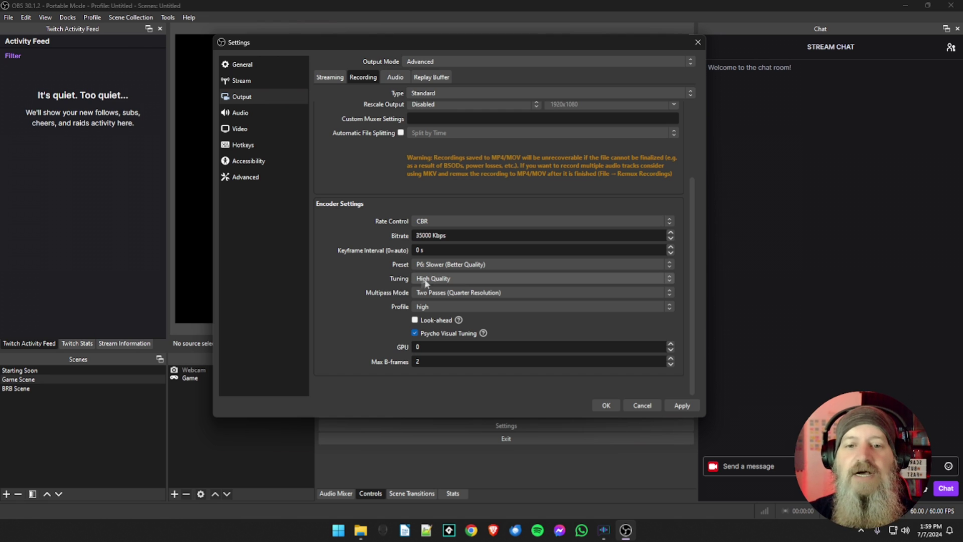
# - Choose High Quality tuning, Two Passes (Quarter Resolution) multipass mode and the high profile for the recording encoder
pyautogui.click(459, 278)
pyautogui.click(456, 288)
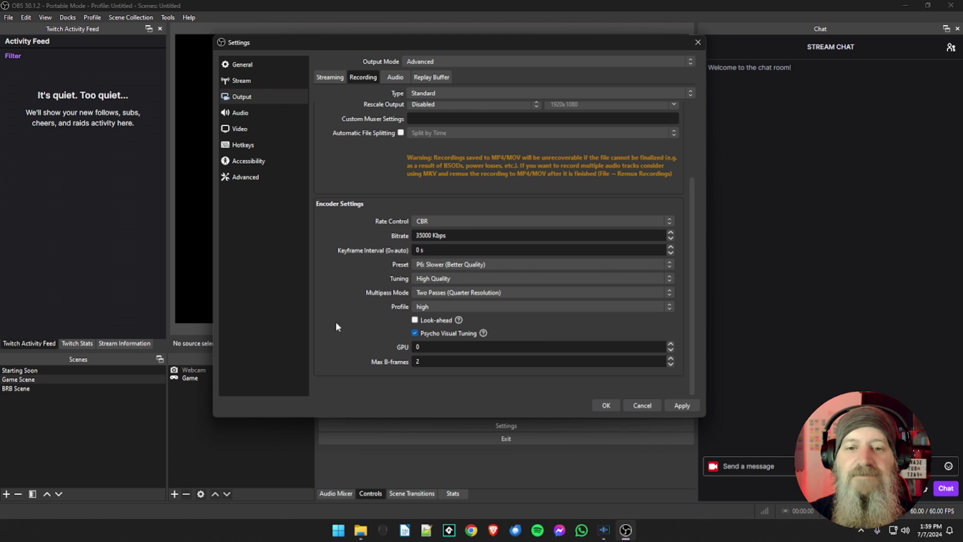
pyautogui.click(479, 293)
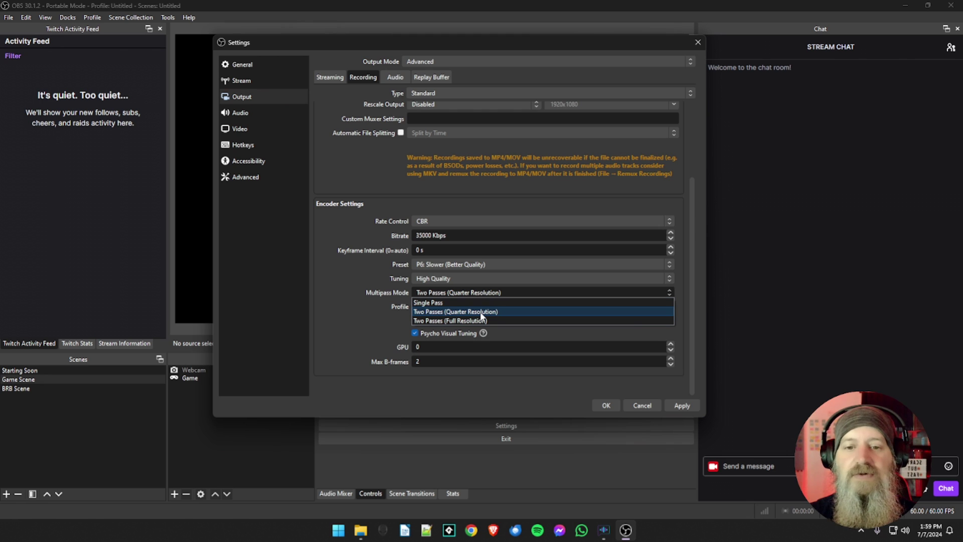
pyautogui.click(481, 315)
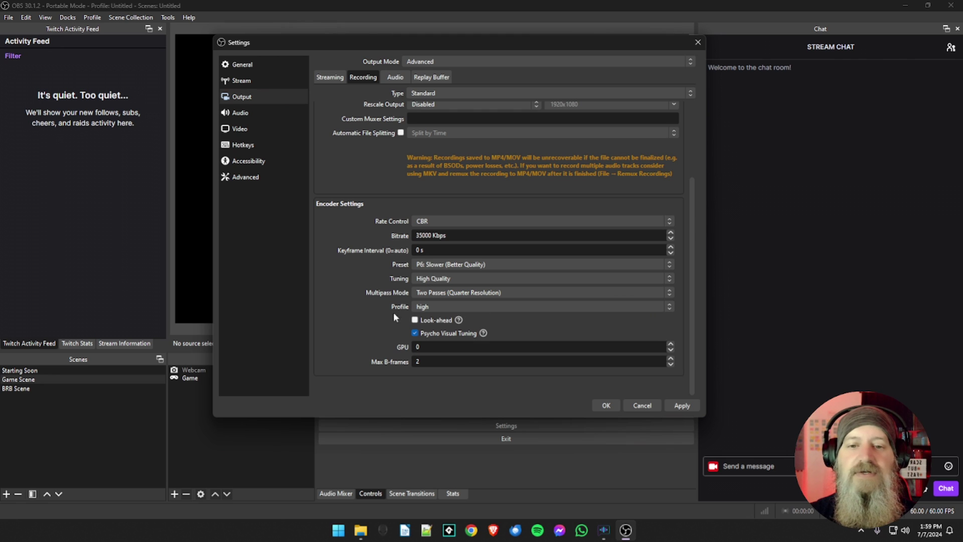
pyautogui.click(455, 307)
pyautogui.click(429, 318)
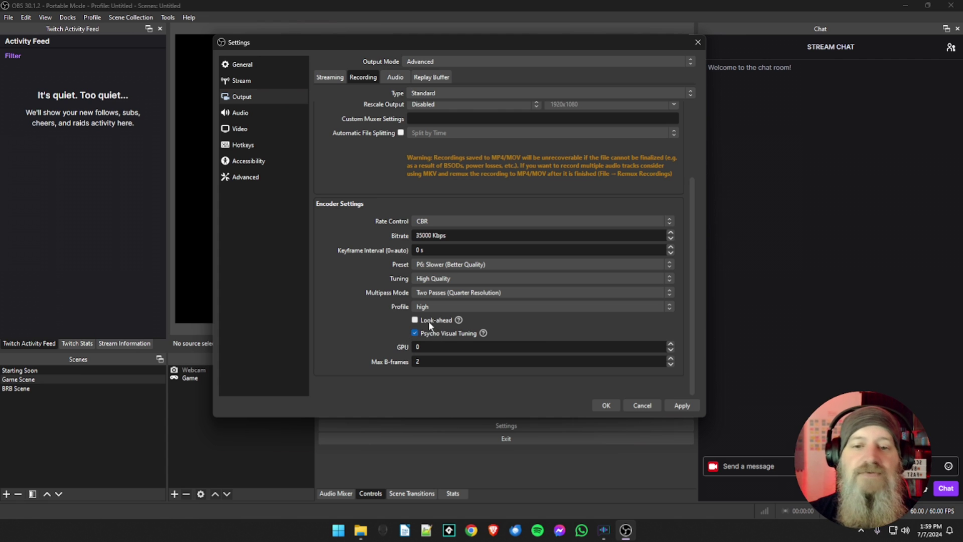
pyautogui.moveTo(428, 325)
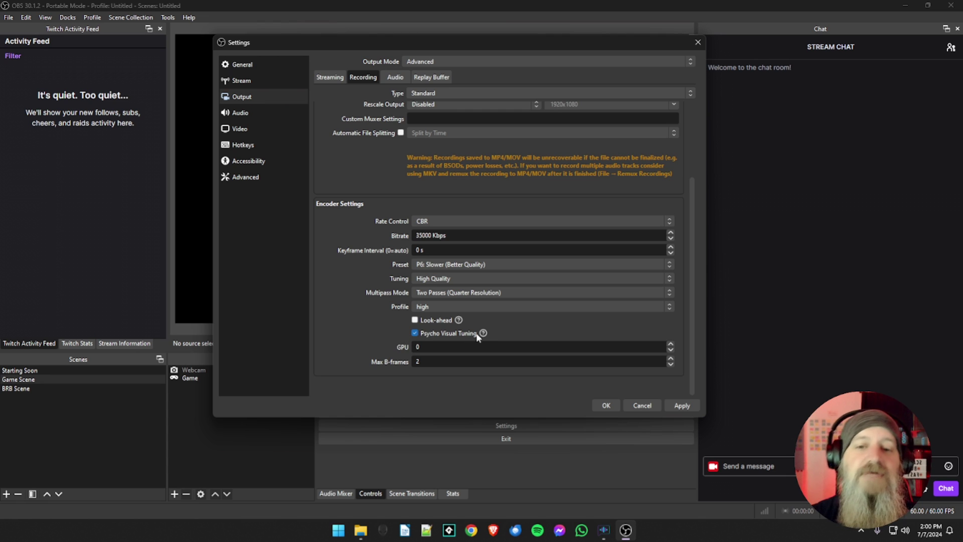
pyautogui.moveTo(483, 333)
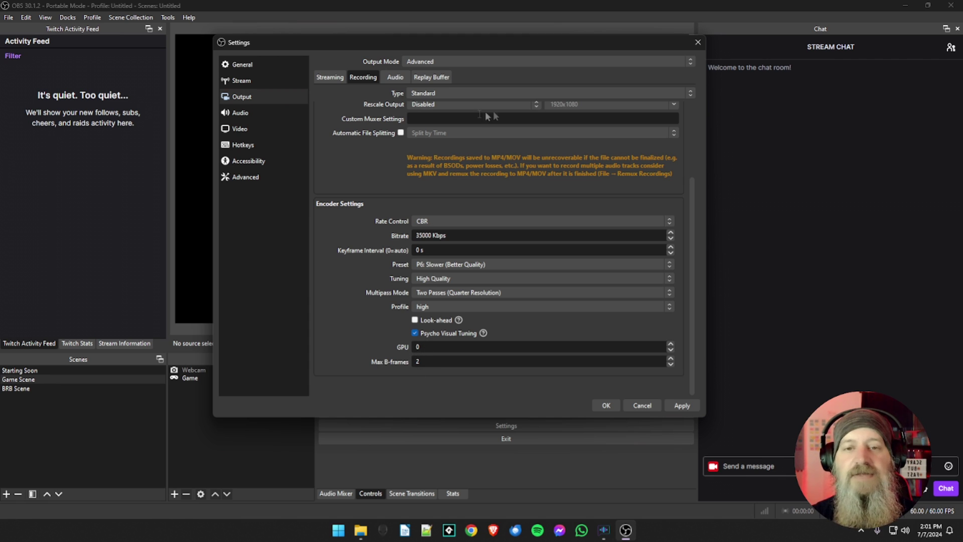
# - Open the streaming output settings and enable the Twitch VOD track on audio track 2
pyautogui.scroll(4, 376, 272)
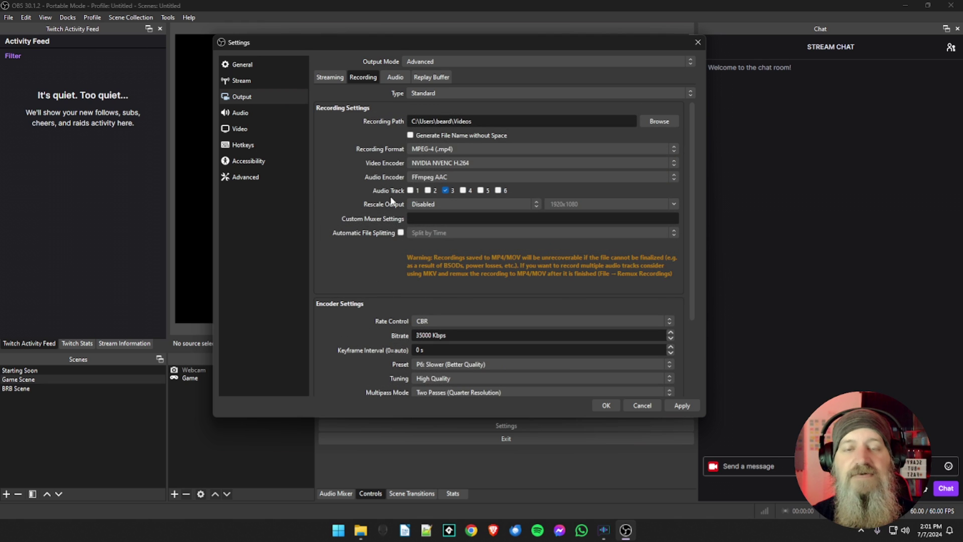
pyautogui.click(339, 80)
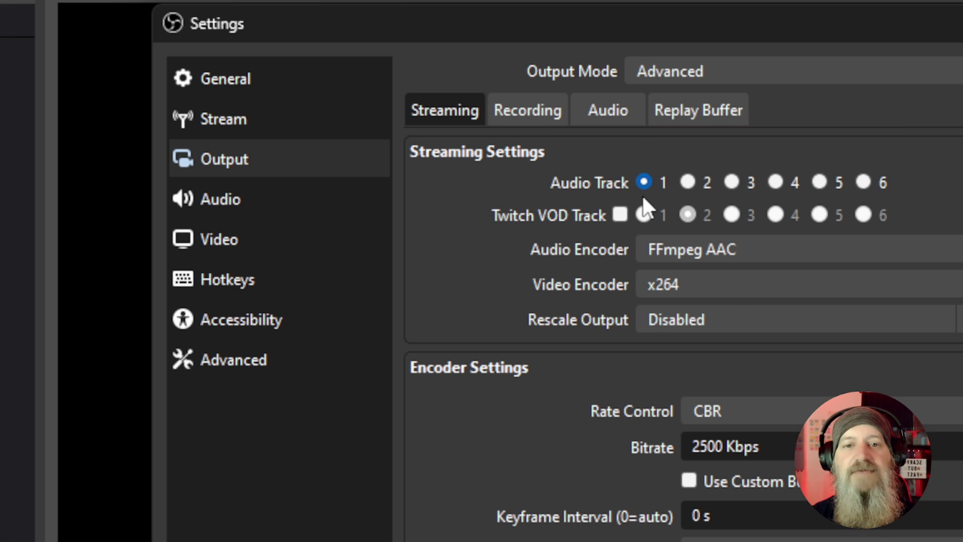
pyautogui.click(620, 216)
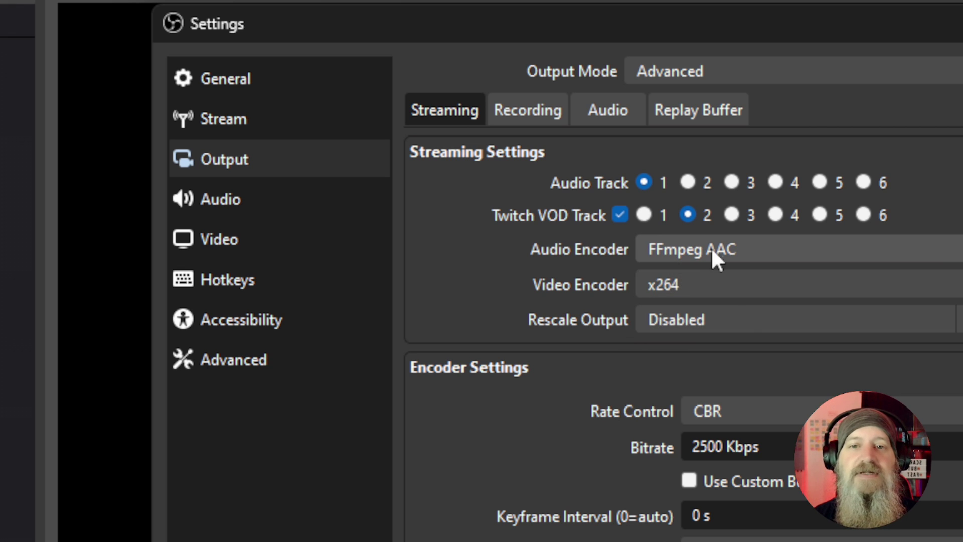
# - Choose FFmpeg AAC as the streaming audio encoder and NVIDIA NVENC H.264 as the streaming video encoder
pyautogui.click(750, 248)
pyautogui.click(750, 247)
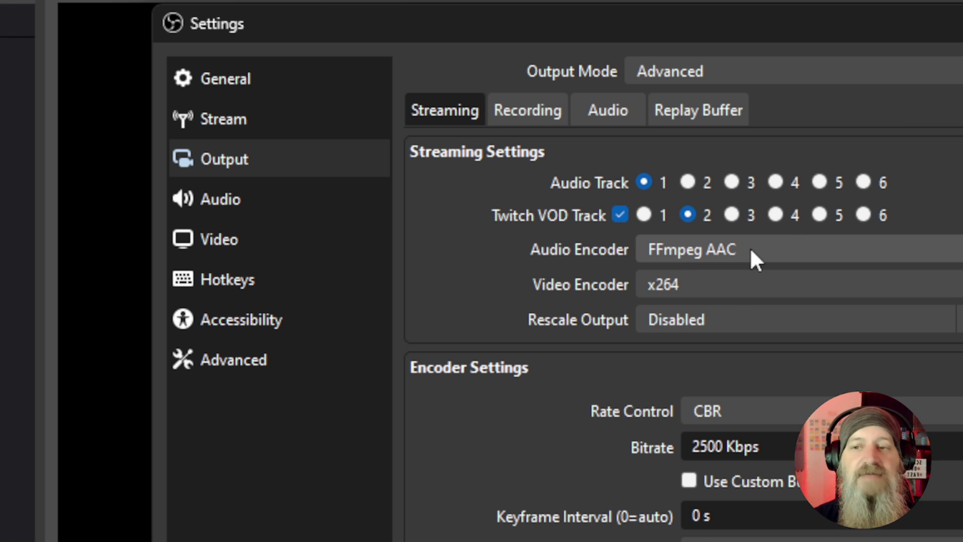
pyautogui.click(750, 248)
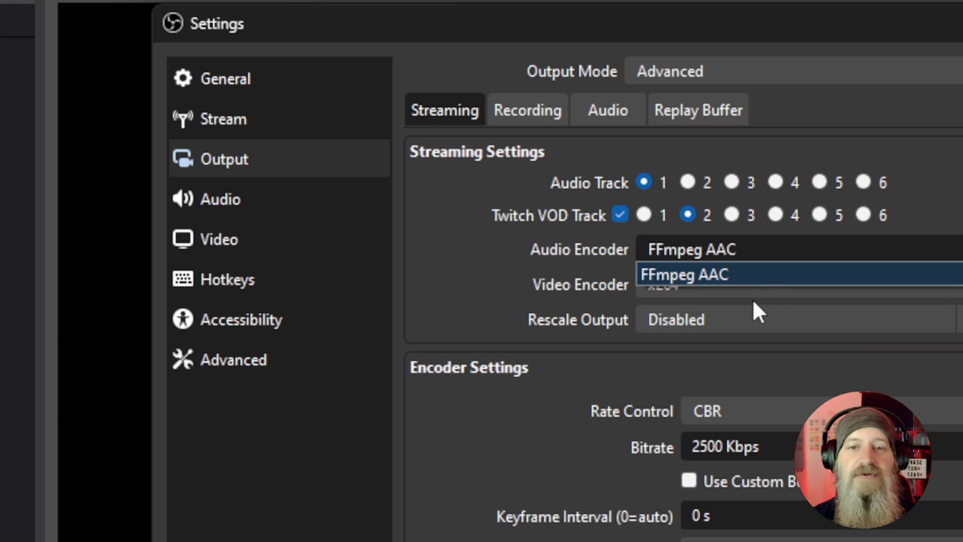
pyautogui.click(763, 272)
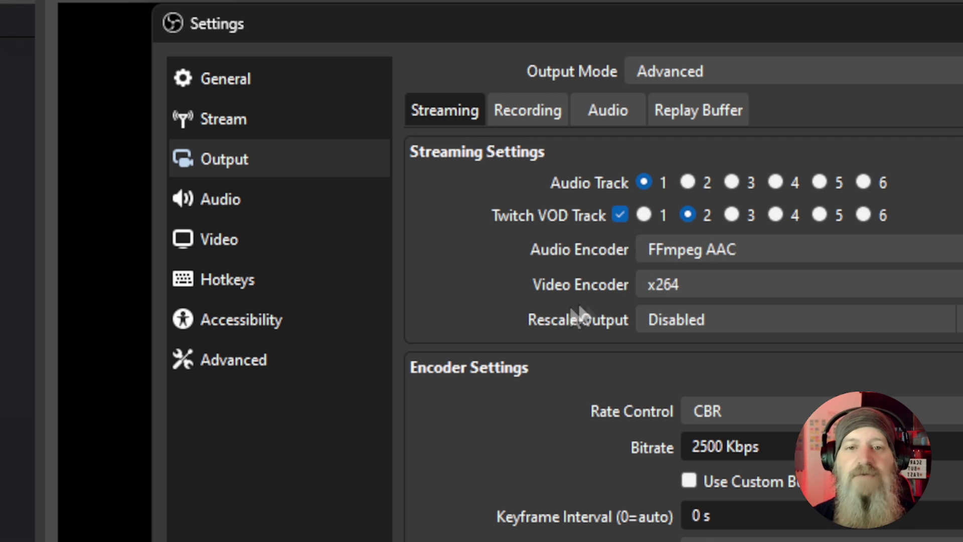
pyautogui.click(702, 290)
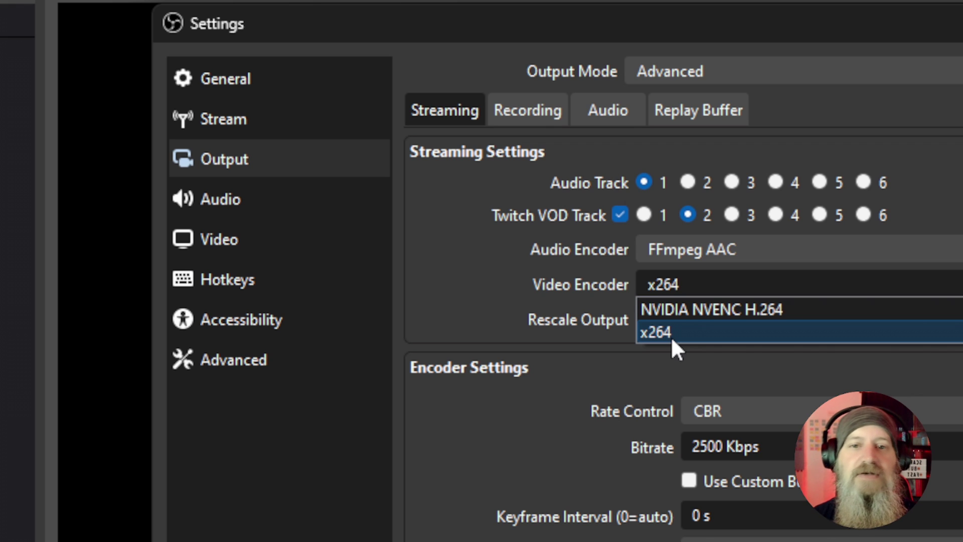
pyautogui.click(711, 308)
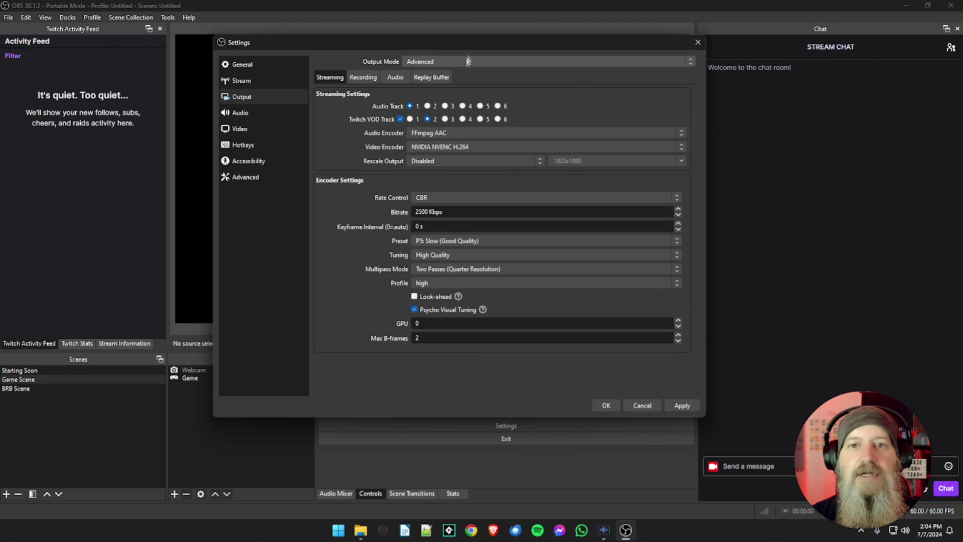
# - Rescale the streaming output to 1536x864 with Bicubic (Sharpened scaling, 16 samples)
pyautogui.moveTo(469, 42); pyautogui.dragTo(454, 264)
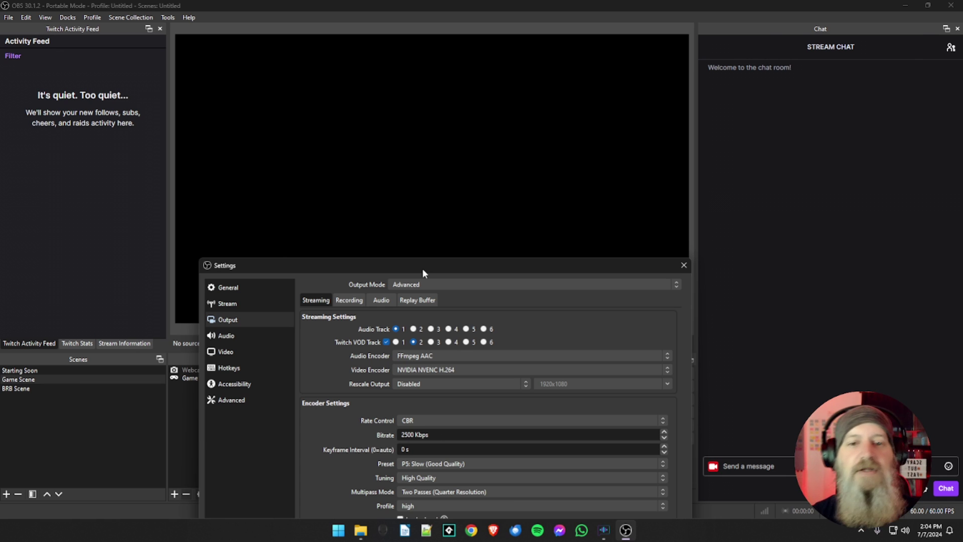
pyautogui.moveTo(422, 268); pyautogui.dragTo(428, 58)
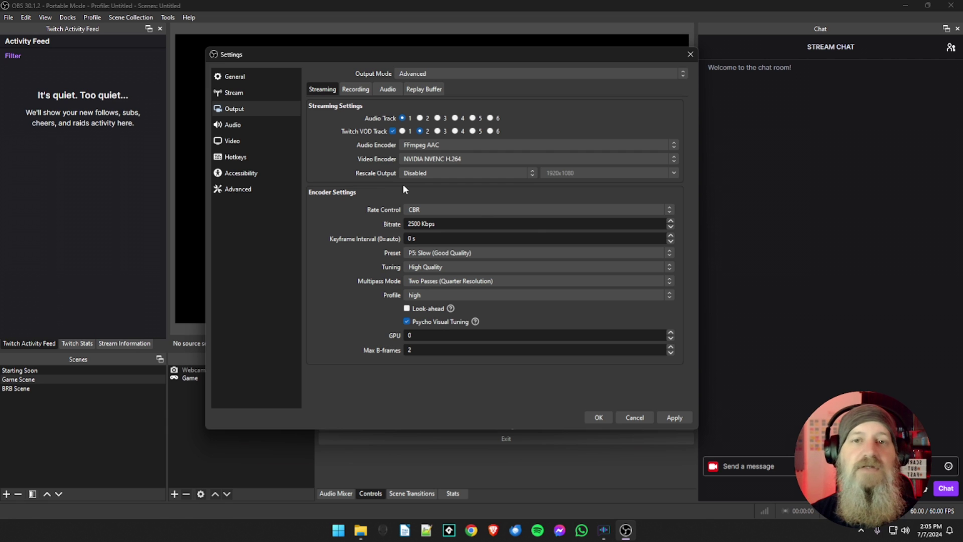
pyautogui.click(438, 173)
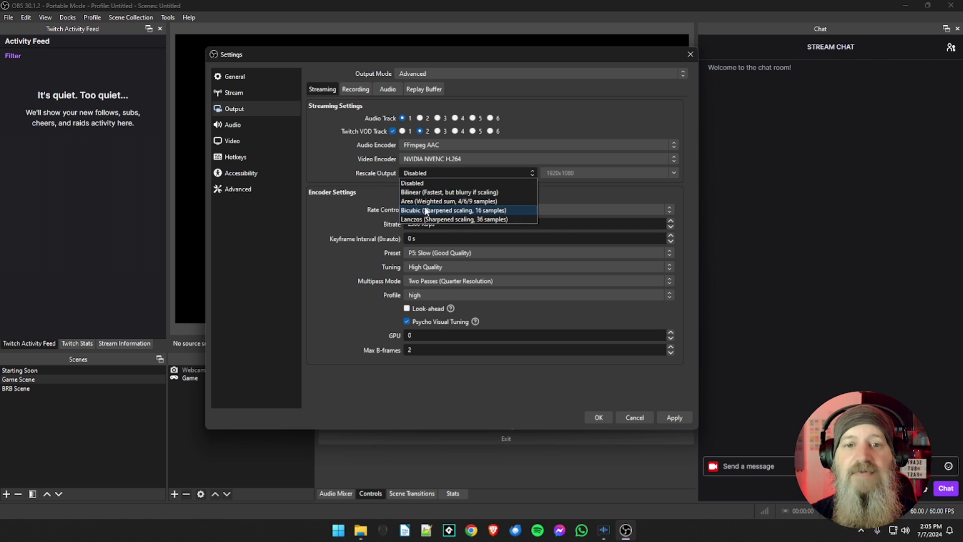
pyautogui.click(441, 211)
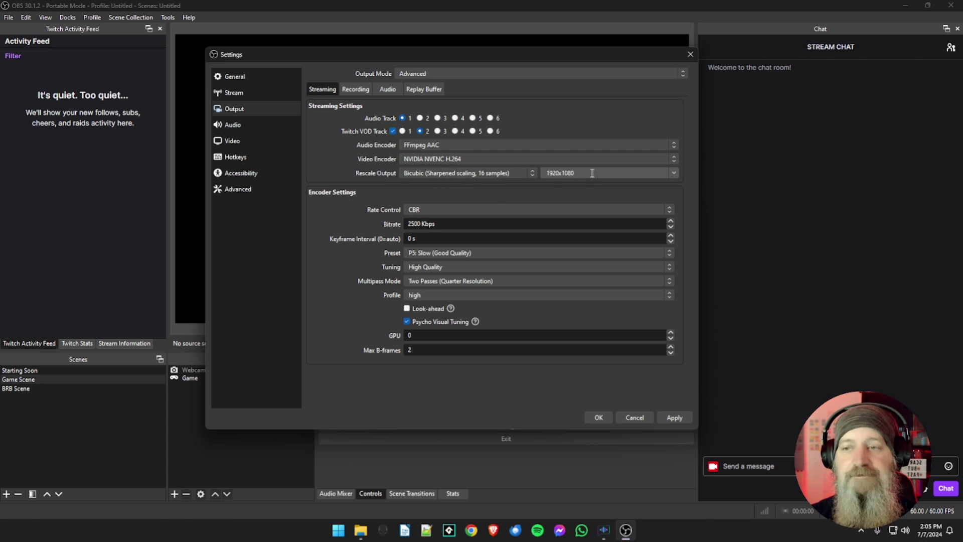
pyautogui.click(672, 173)
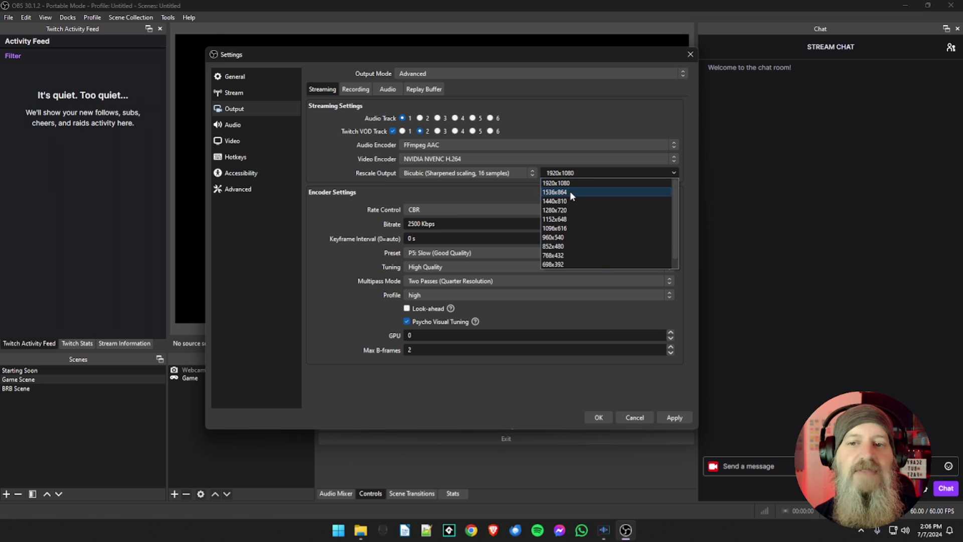
pyautogui.click(570, 191)
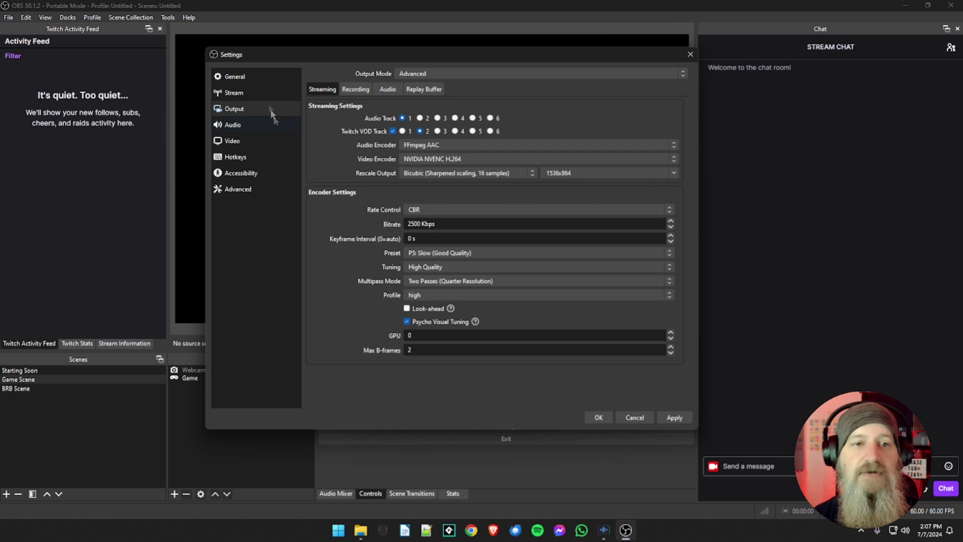
# - Set the streaming encoder's bitrate to 6000 Kbps
pyautogui.click(250, 91)
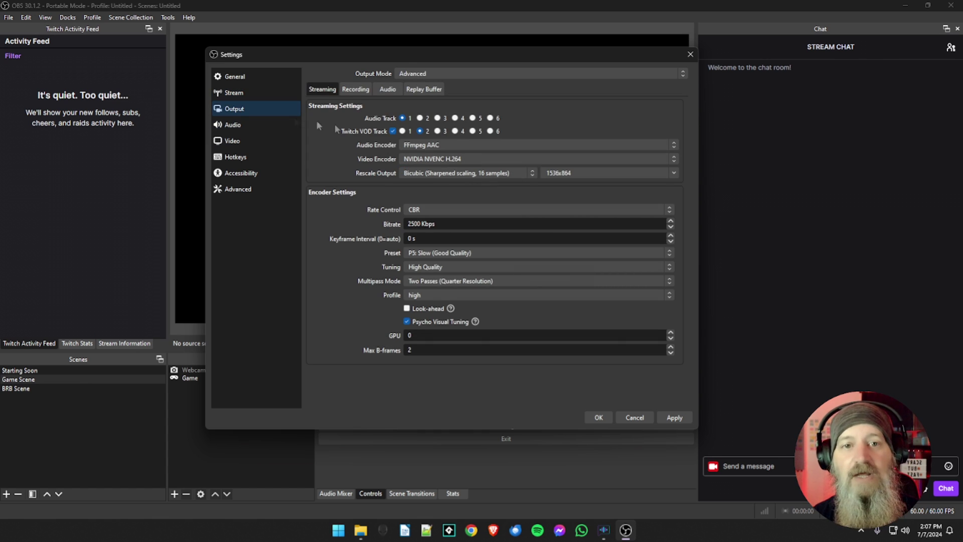
pyautogui.doubleClick(419, 223)
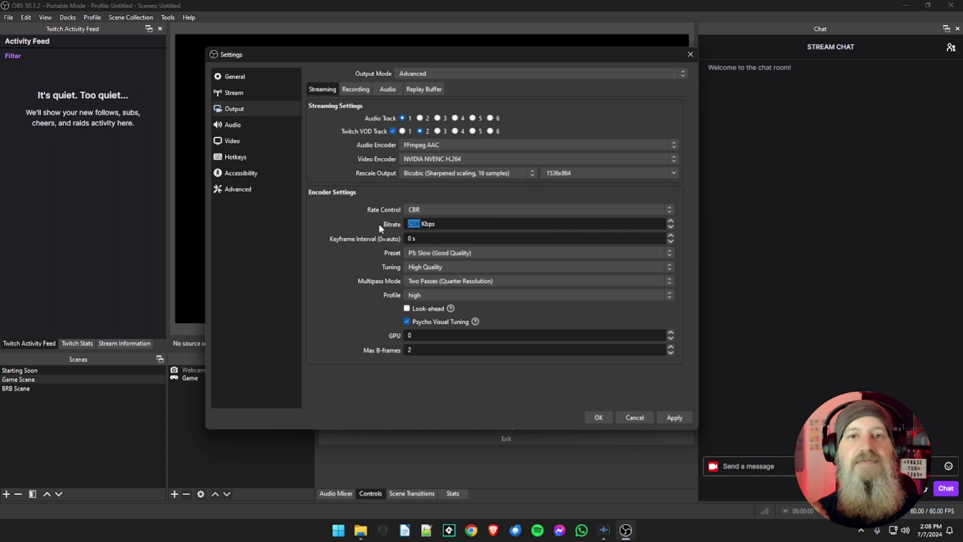
pyautogui.write('6000')
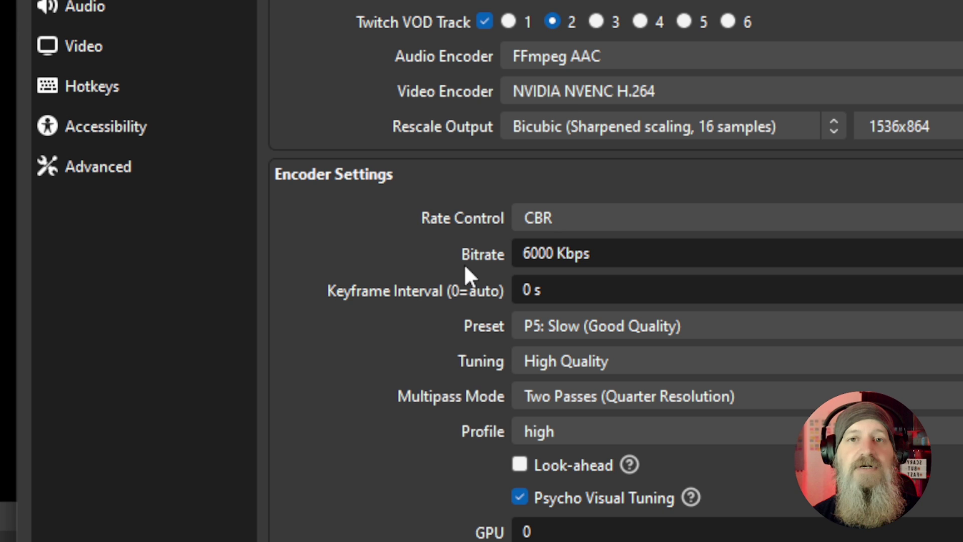
# - Try streaming bitrates of 6100 and 6400 Kbps, and settle on 6800 Kbps
pyautogui.moveTo(538, 254); pyautogui.dragTo(531, 253)
pyautogui.write('1')
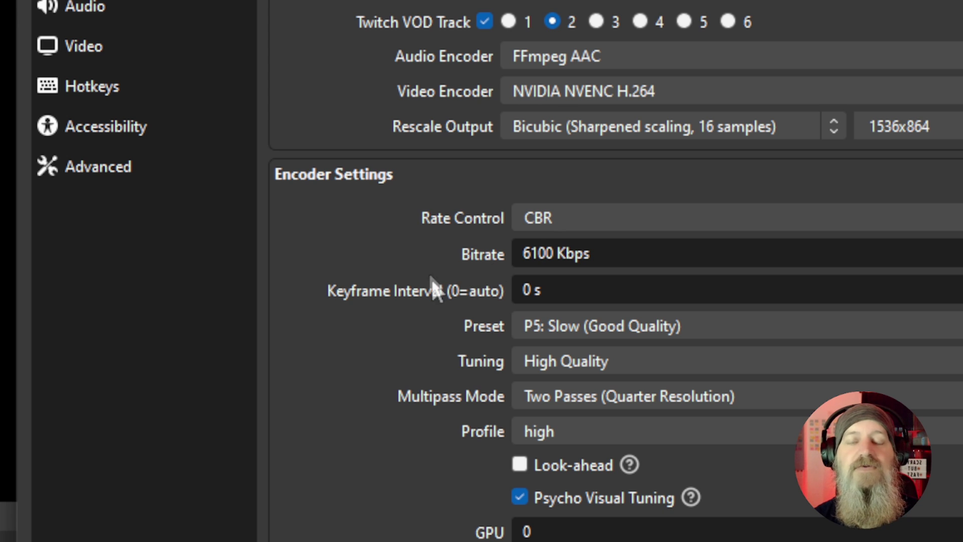
pyautogui.moveTo(538, 253); pyautogui.dragTo(531, 253)
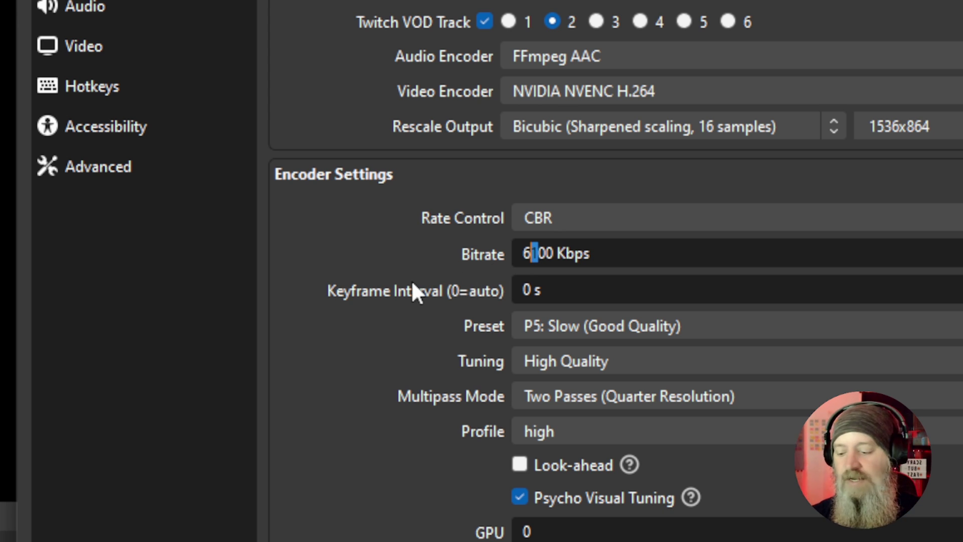
pyautogui.write('4')
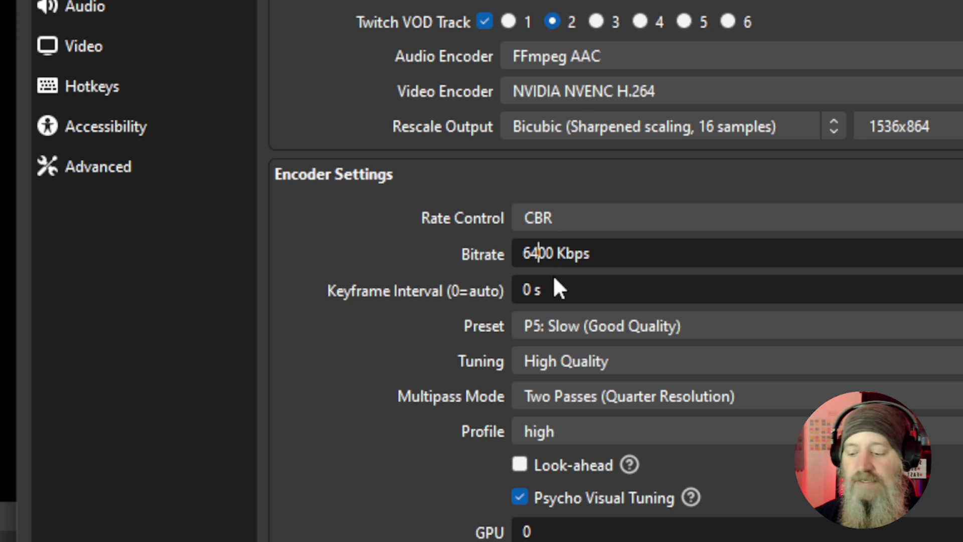
pyautogui.write('8')
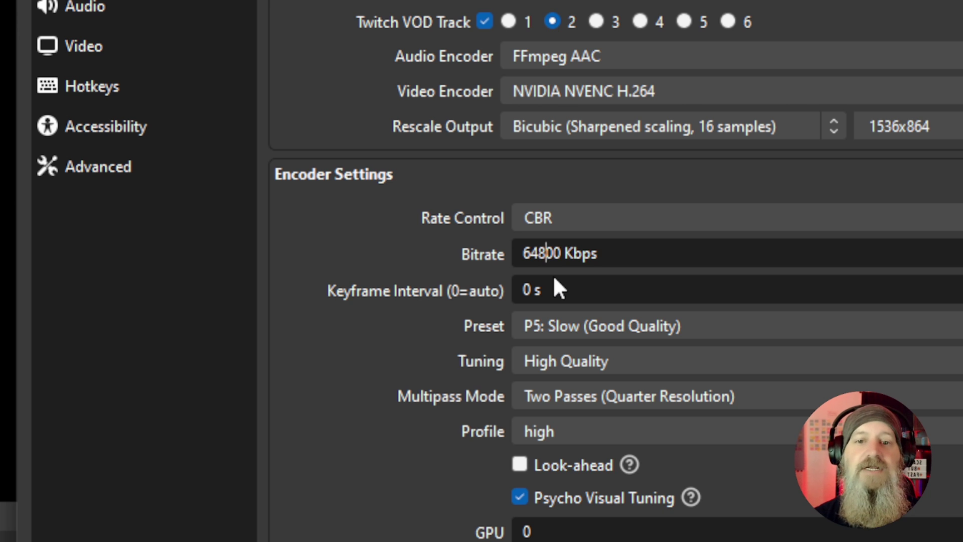
pyautogui.press('BackSpace')
pyautogui.press('BackSpace')
pyautogui.write('8')
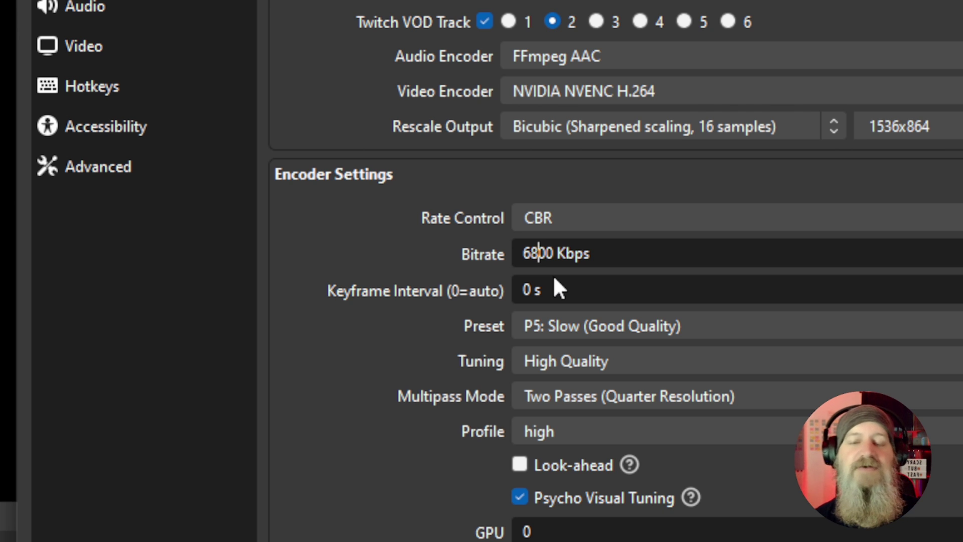
# - Set the streaming encoder's preset to P6: Slower (Better Quality)
pyautogui.click(539, 258)
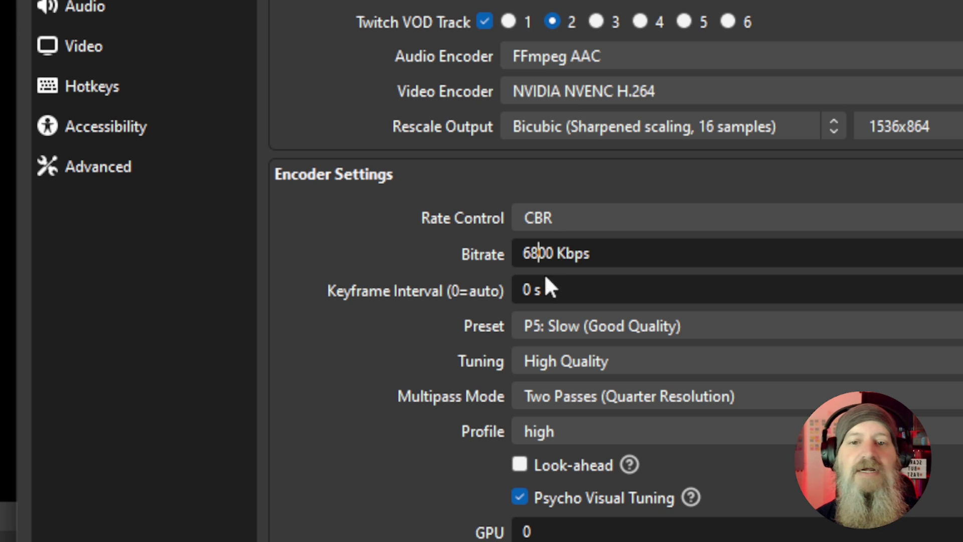
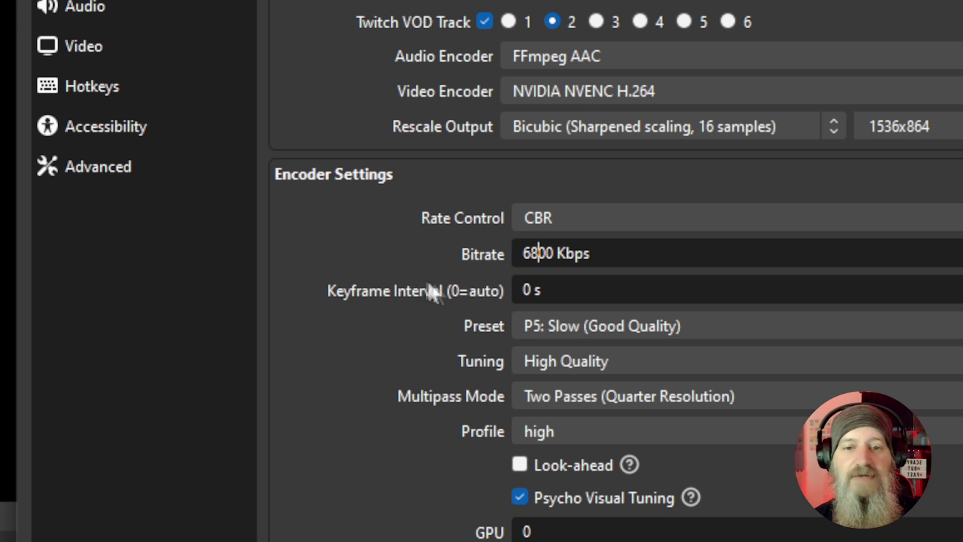
pyautogui.click(543, 327)
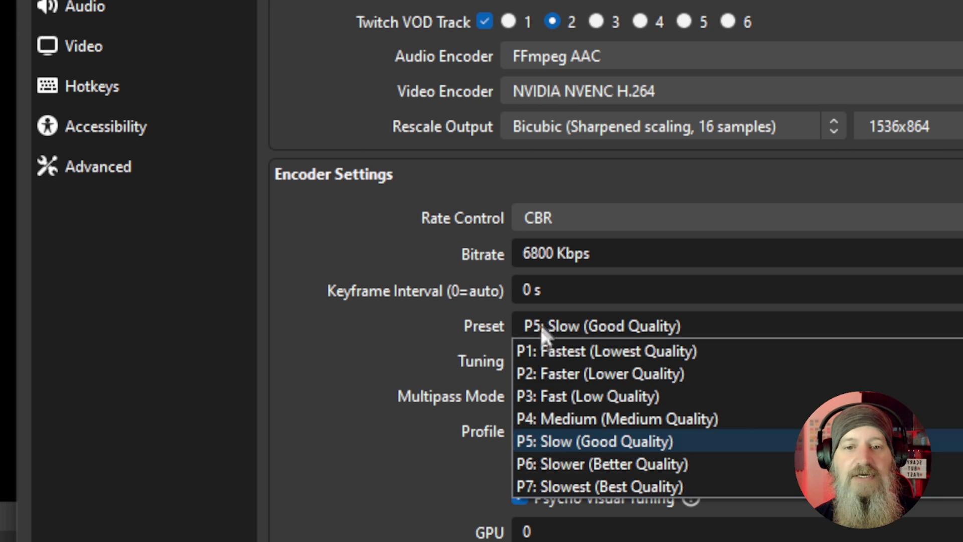
pyautogui.click(557, 466)
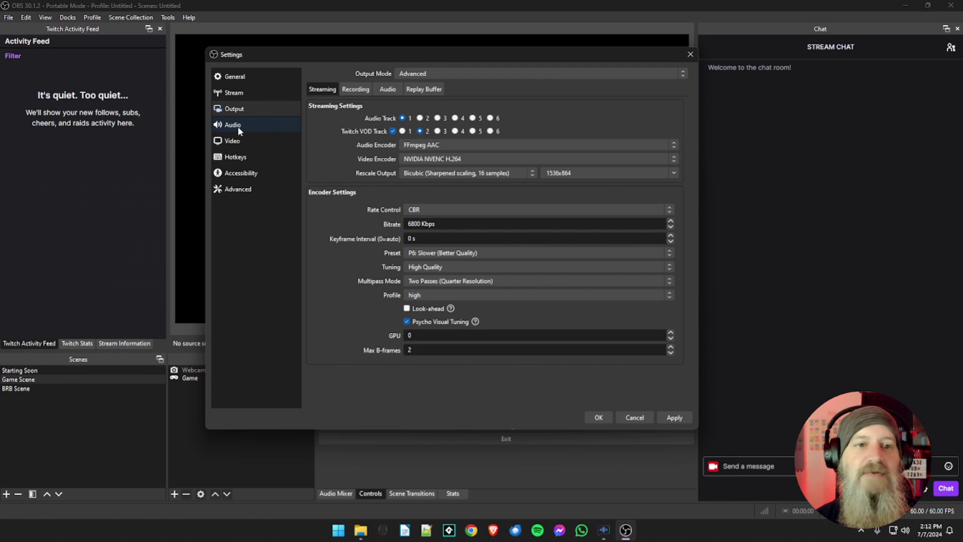
# - Review the audio settings and set the video output (scaled) resolution to 1536x864
pyautogui.click(238, 126)
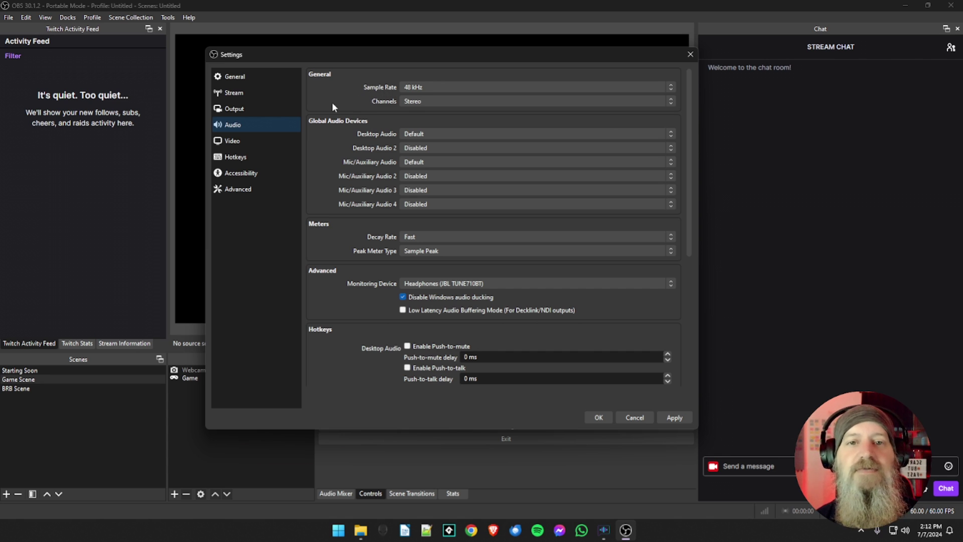
pyautogui.click(244, 144)
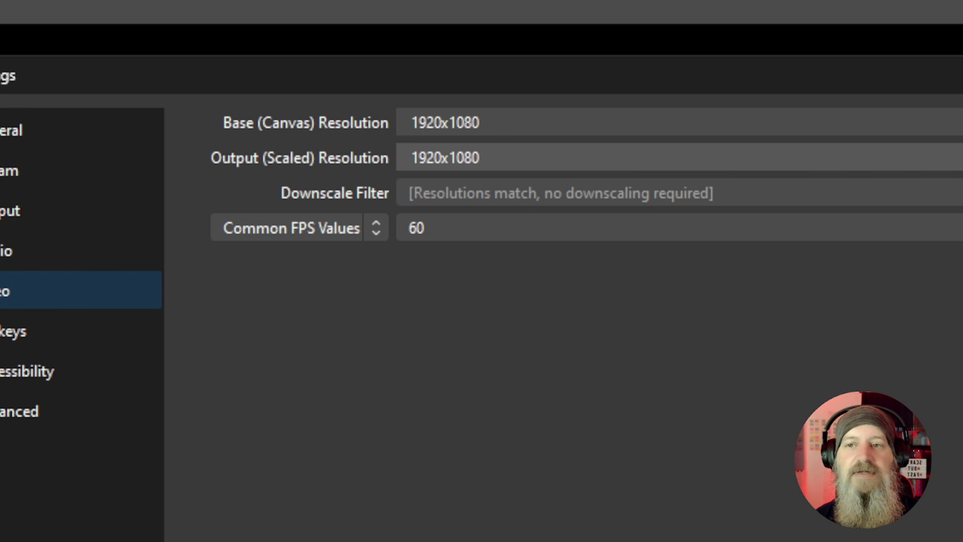
pyautogui.click(959, 158)
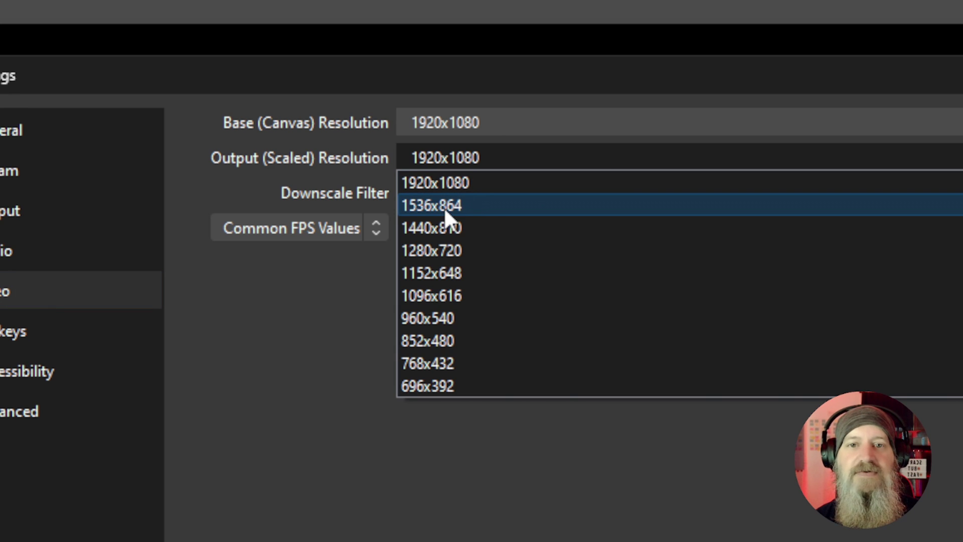
pyautogui.click(483, 206)
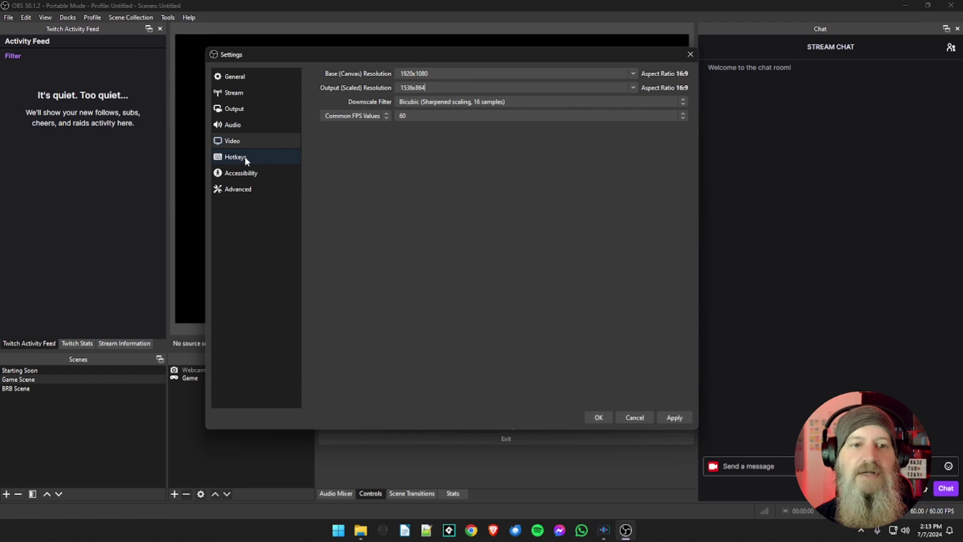
# - Try Ctrl + D and Ctrl + 5 as the Start Streaming hotkey, and clear the assignment
pyautogui.click(245, 156)
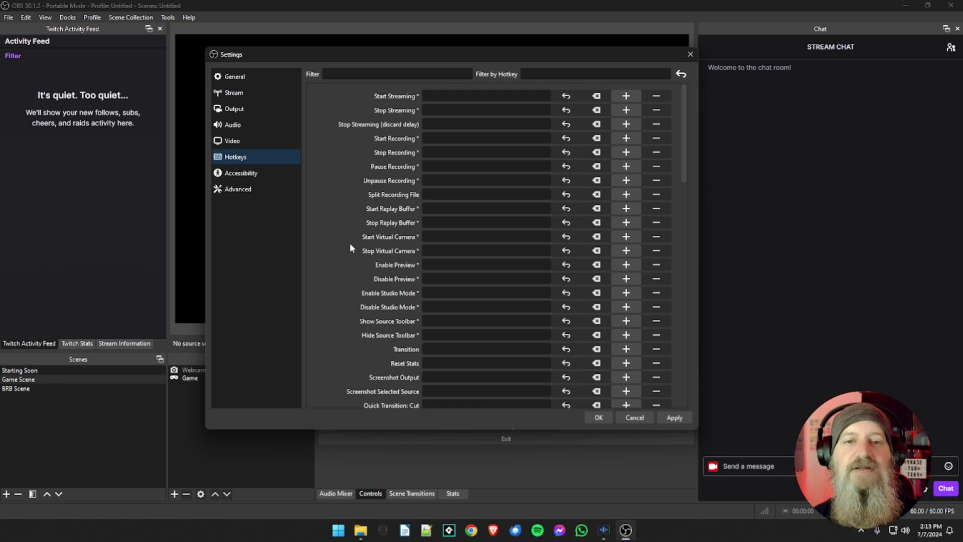
pyautogui.scroll(-5, 357, 222)
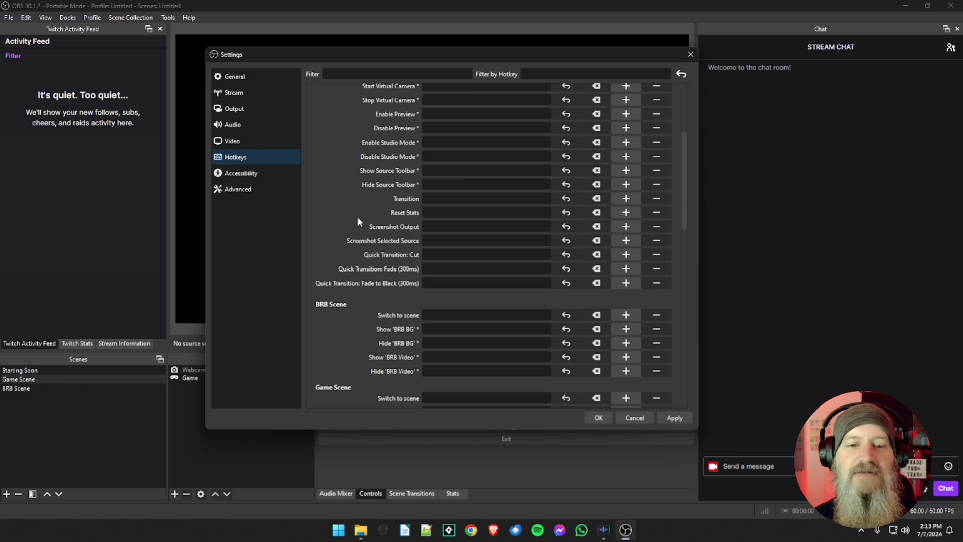
pyautogui.scroll(-4, 357, 216)
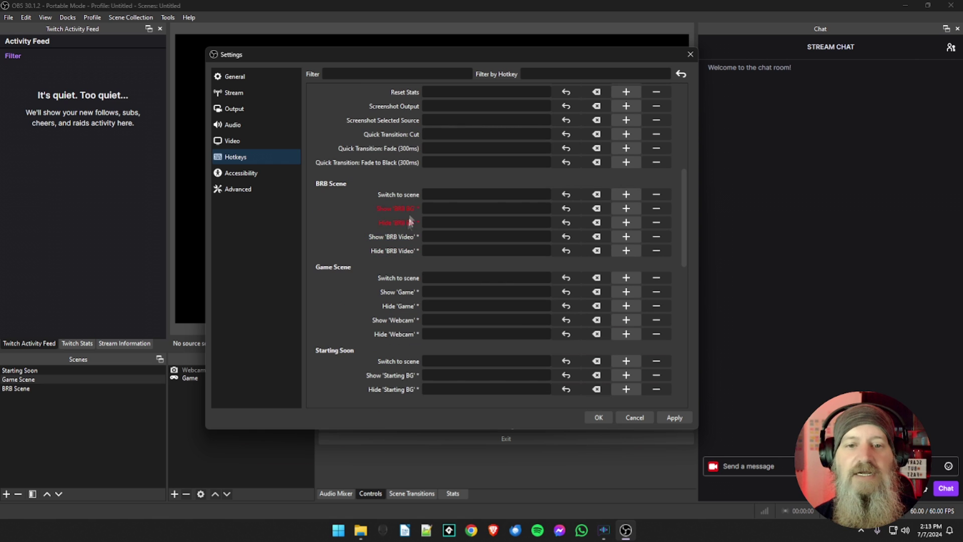
pyautogui.scroll(9, 384, 218)
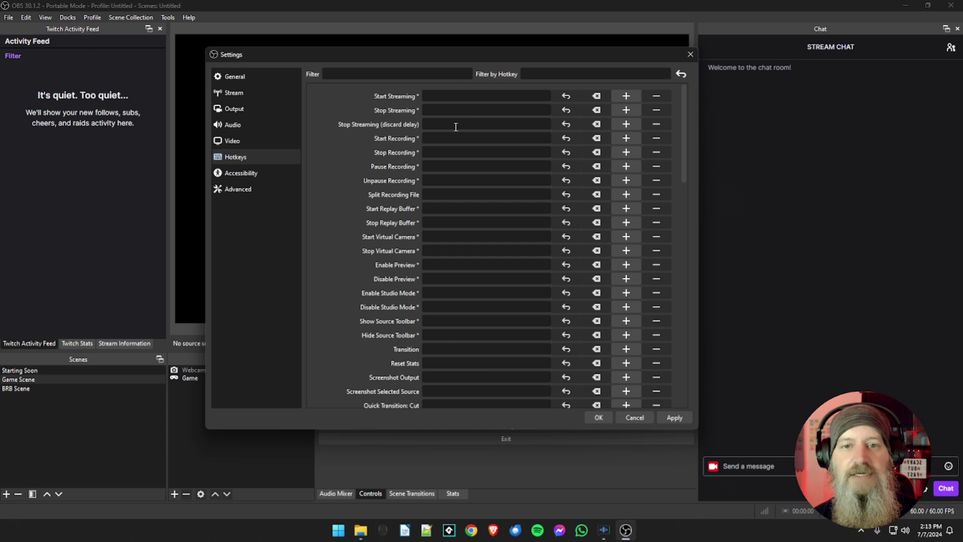
pyautogui.hotkey('ctrl', 'f')
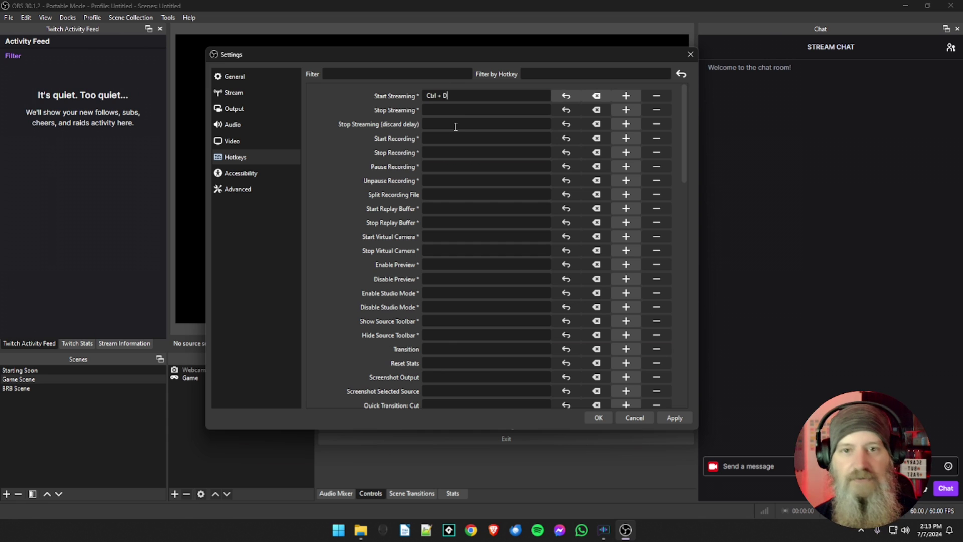
pyautogui.hotkey('ctrl', '5')
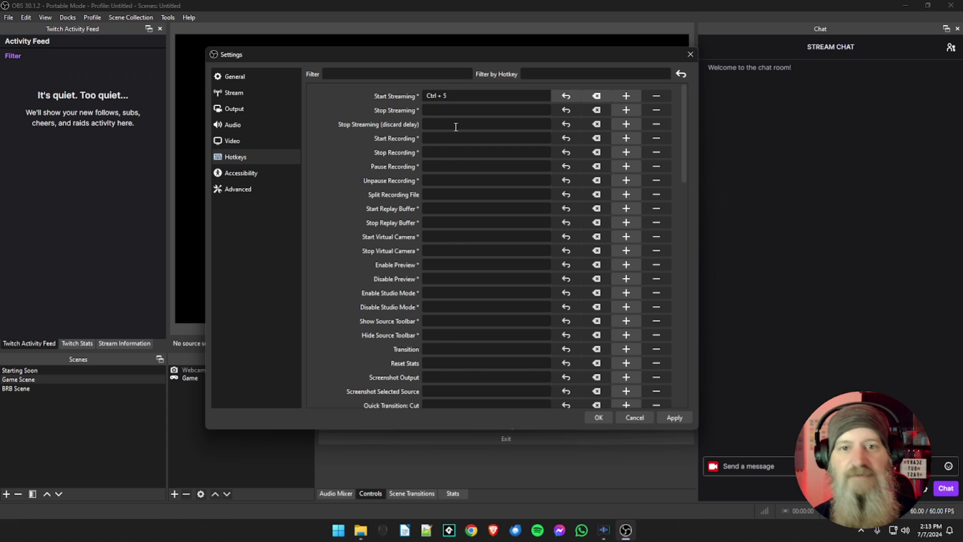
pyautogui.hotkey('ctrl', 'shift')
pyautogui.hotkey('ctrl', 's')
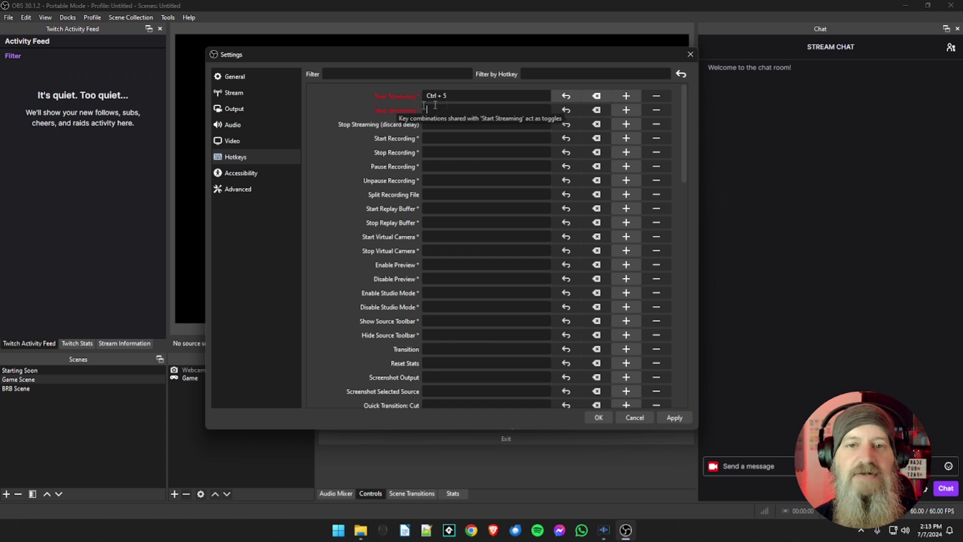
pyautogui.click(580, 98)
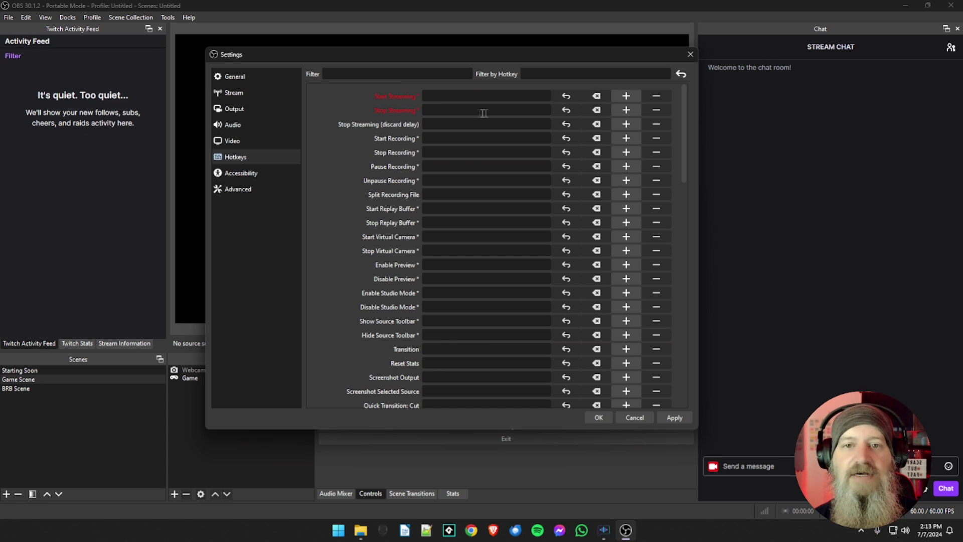
pyautogui.scroll(-5, 372, 148)
pyautogui.scroll(5, 372, 147)
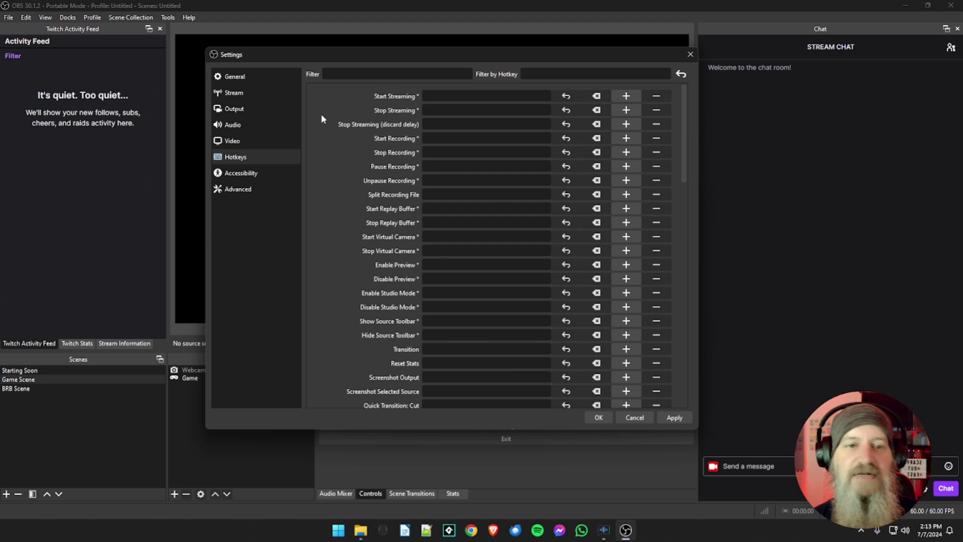
# - Try the Color Blind Alternative and Custom accessibility color presets, and turn Use Different Colors back off
pyautogui.click(237, 174)
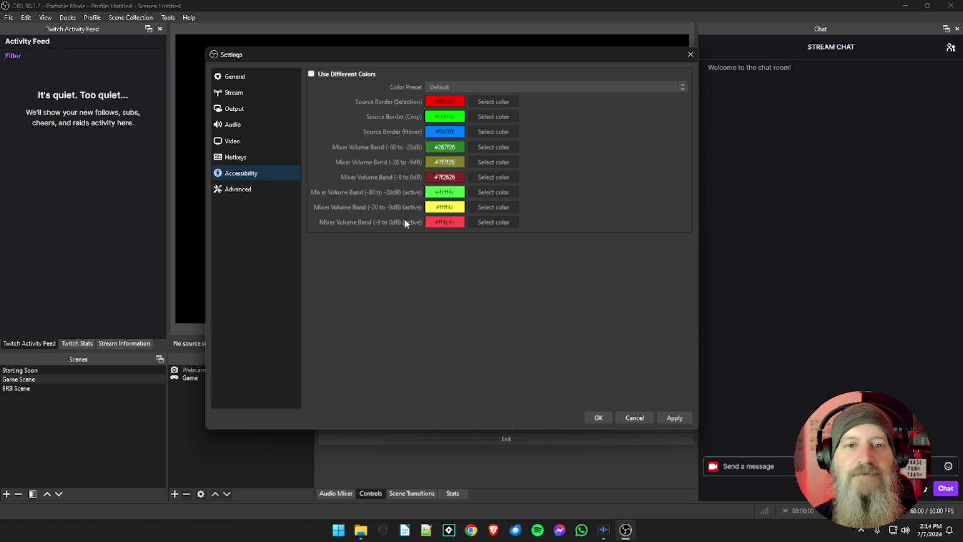
pyautogui.click(311, 74)
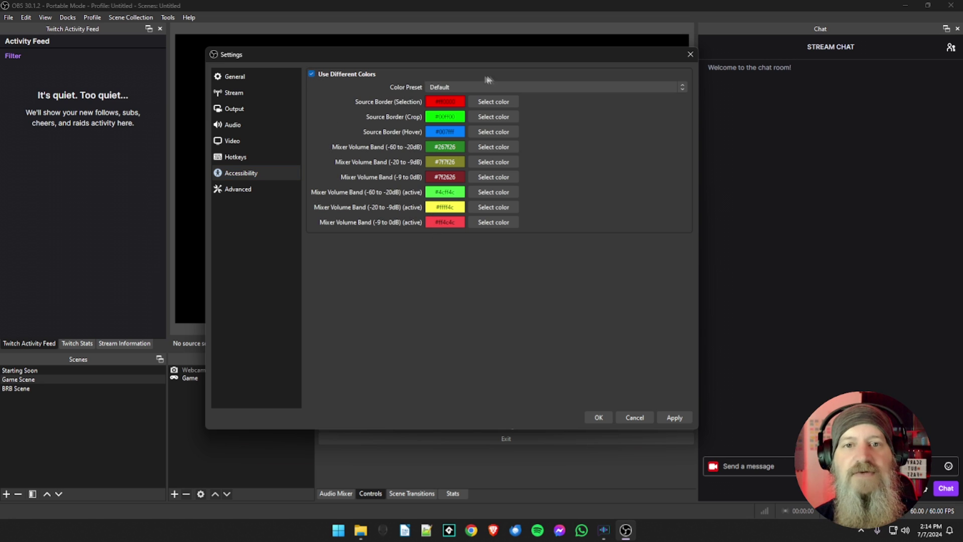
pyautogui.click(495, 89)
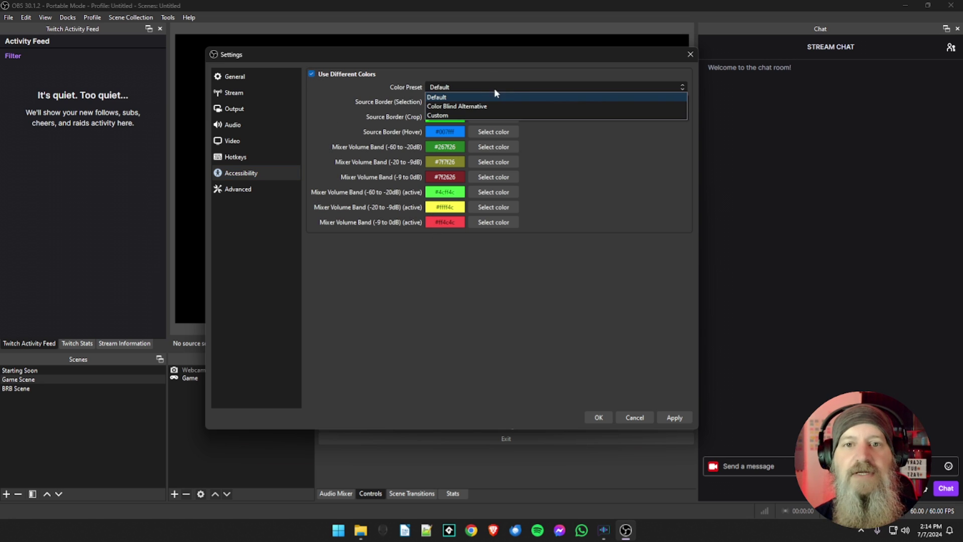
pyautogui.click(456, 106)
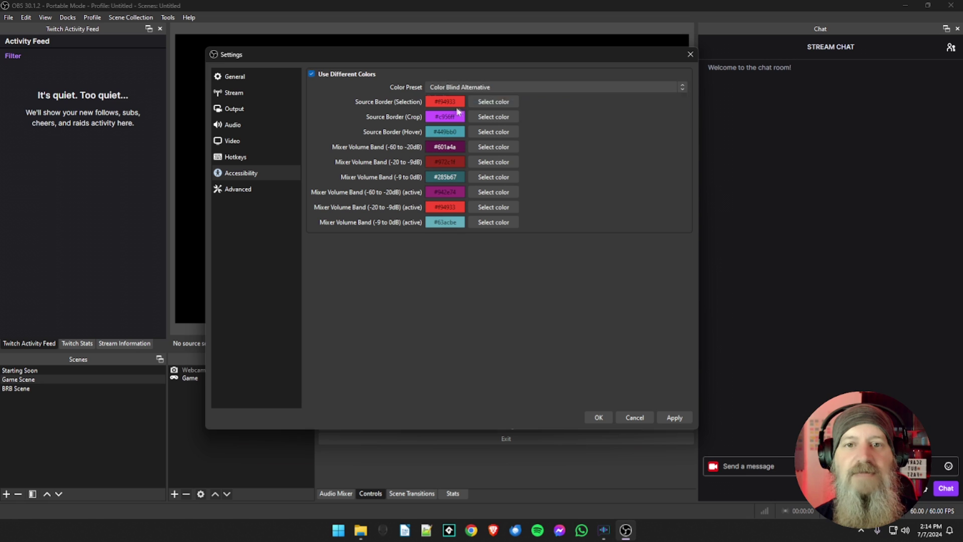
pyautogui.click(516, 87)
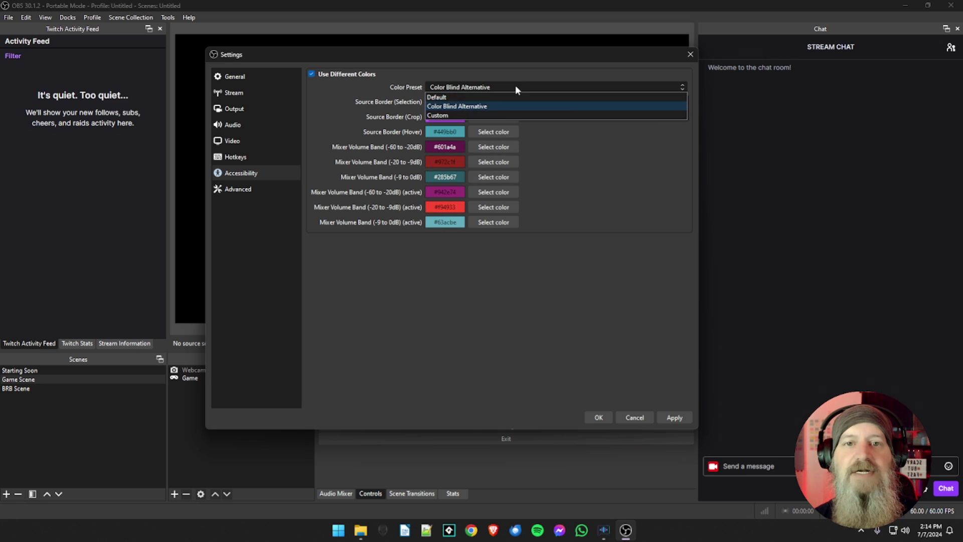
pyautogui.click(453, 114)
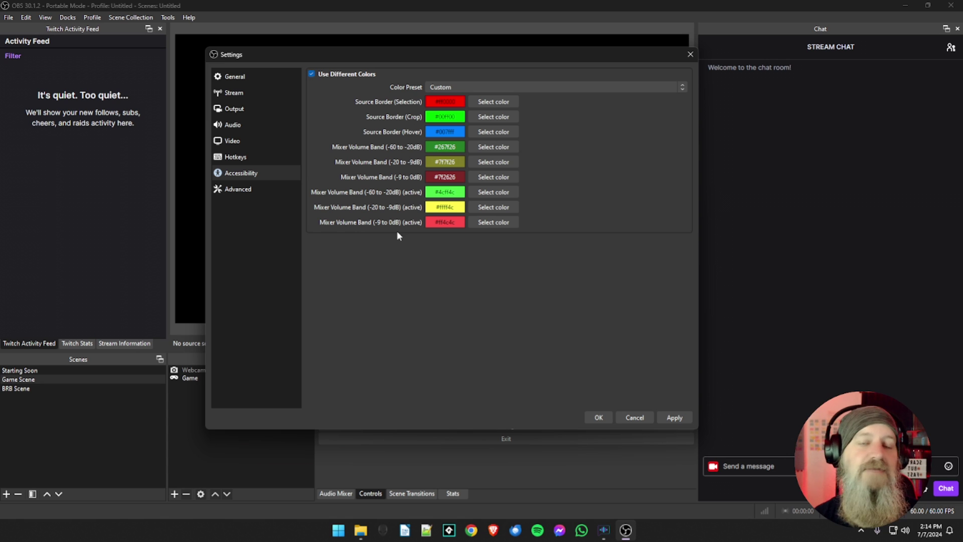
pyautogui.click(312, 74)
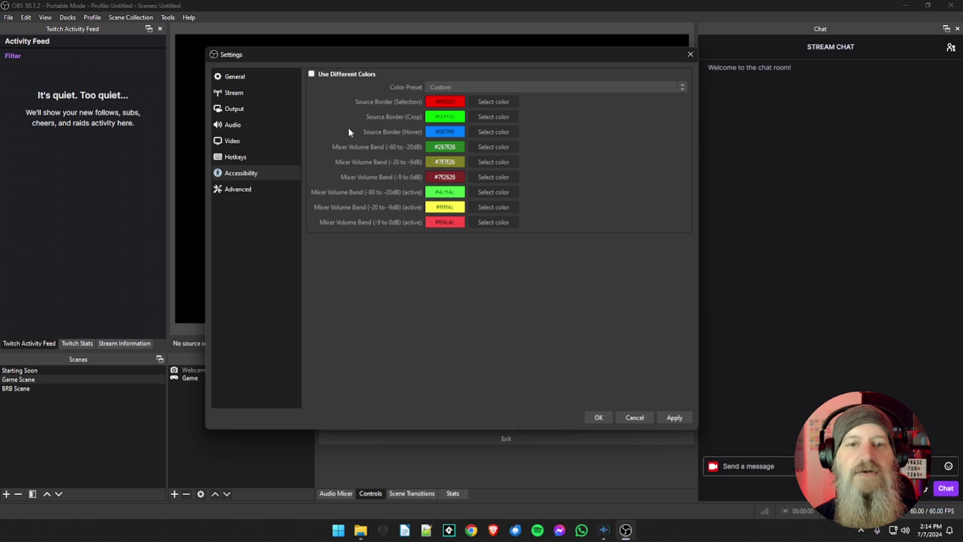
# - Set the process priority to High in the advanced settings
pyautogui.click(258, 194)
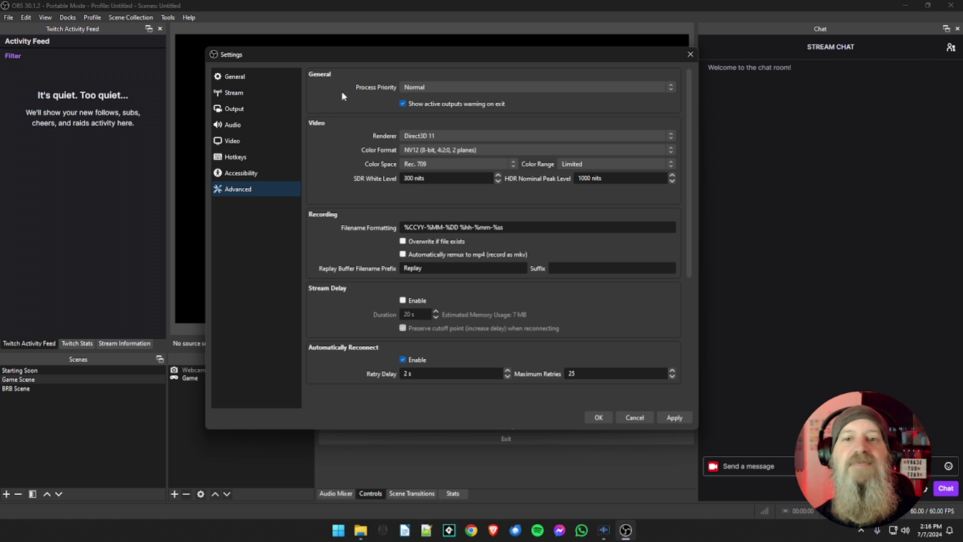
pyautogui.click(458, 85)
pyautogui.click(421, 100)
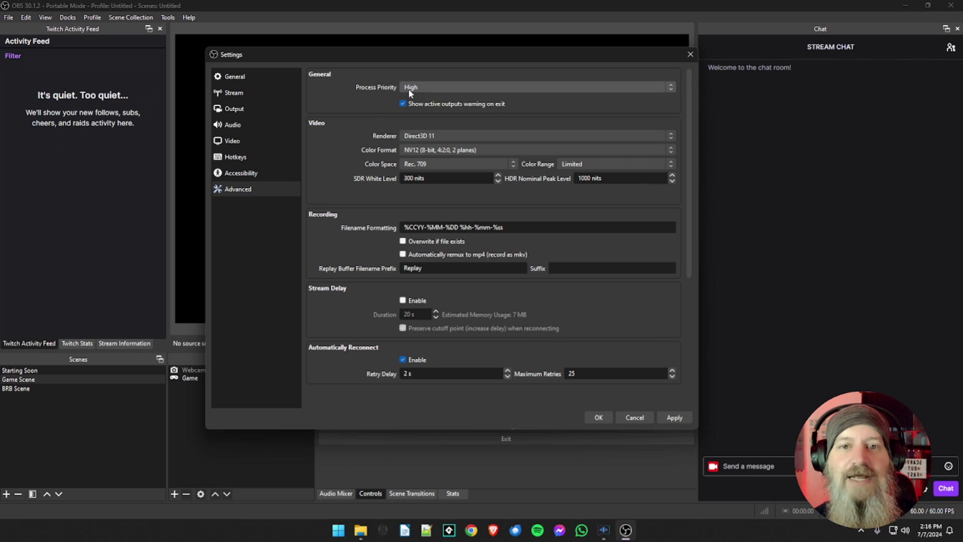
pyautogui.click(431, 87)
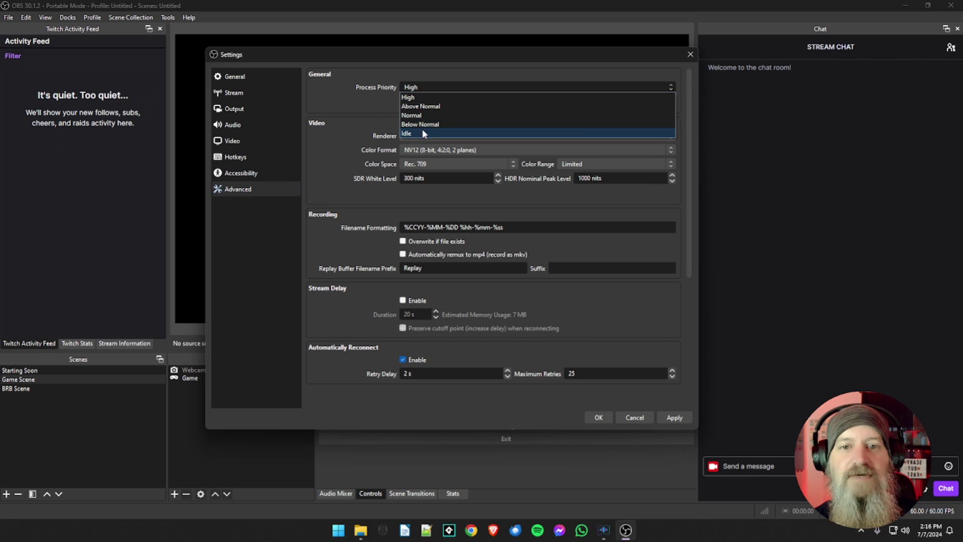
pyautogui.click(419, 97)
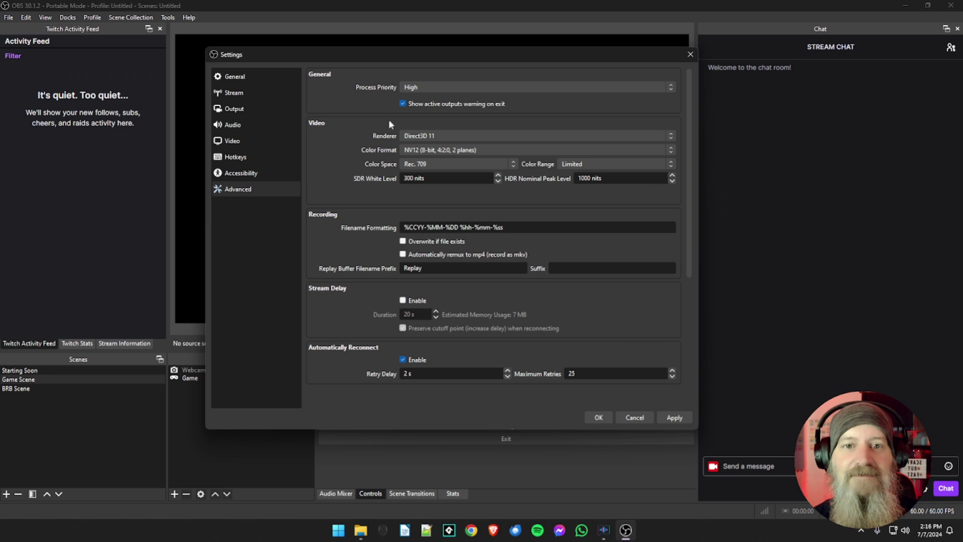
# - Select Rec. 709 as the color space in the advanced video settings
pyautogui.scroll(-2, 343, 132)
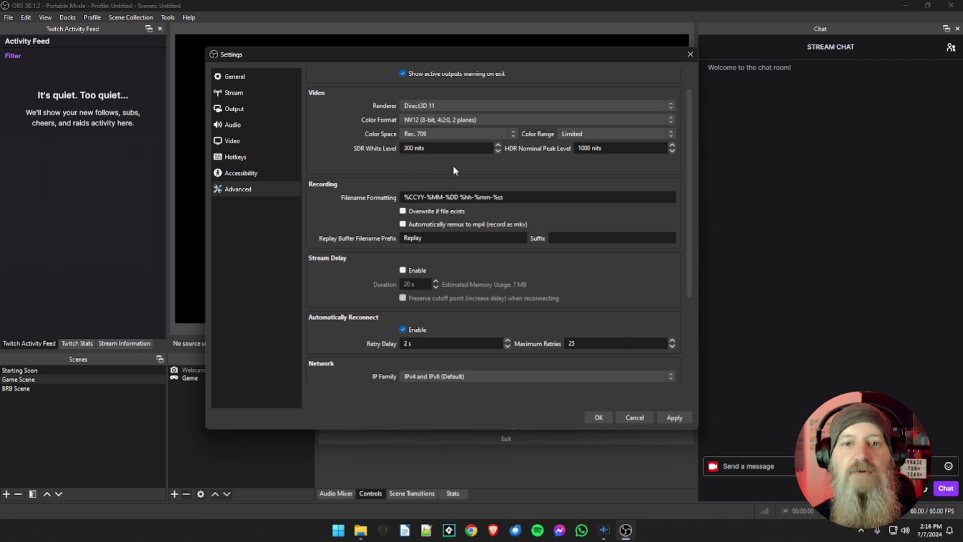
pyautogui.click(443, 134)
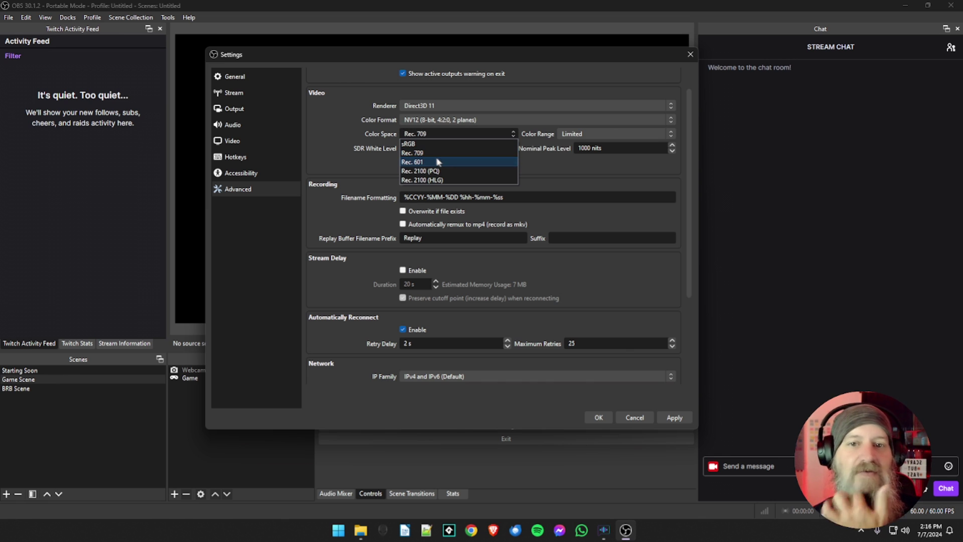
pyautogui.click(433, 152)
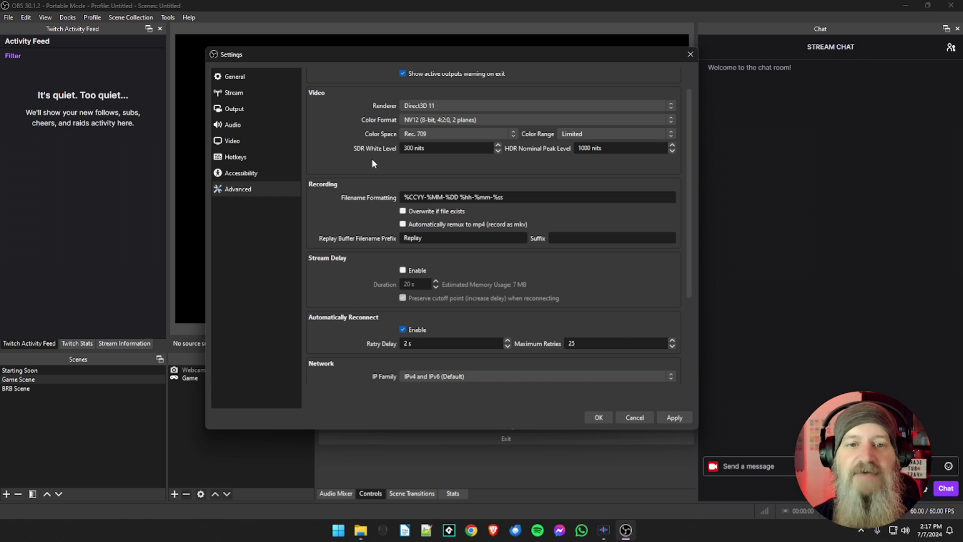
# - Set the recording filename formatting to RECORDING-%hh-%mm-%ss in the advanced settings
pyautogui.scroll(-1, 372, 163)
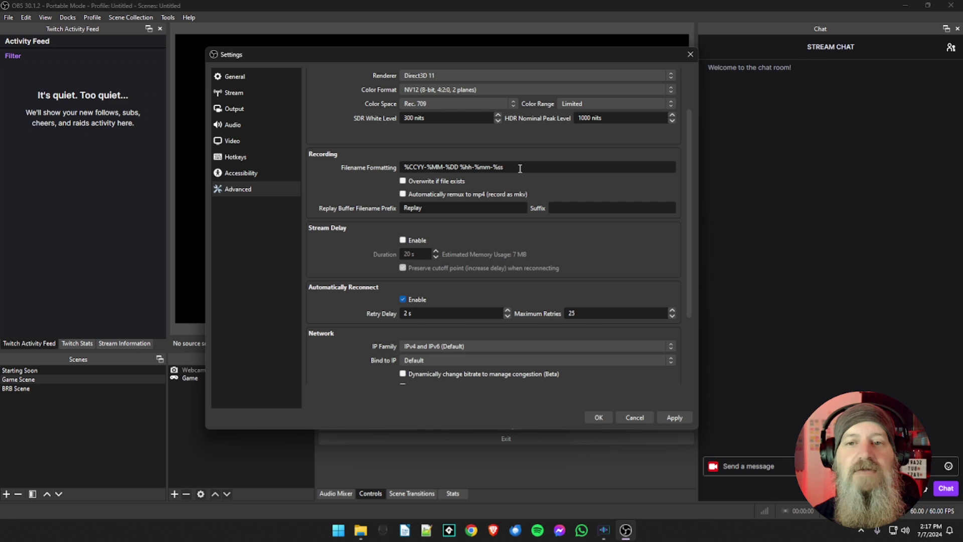
pyautogui.moveTo(520, 168)
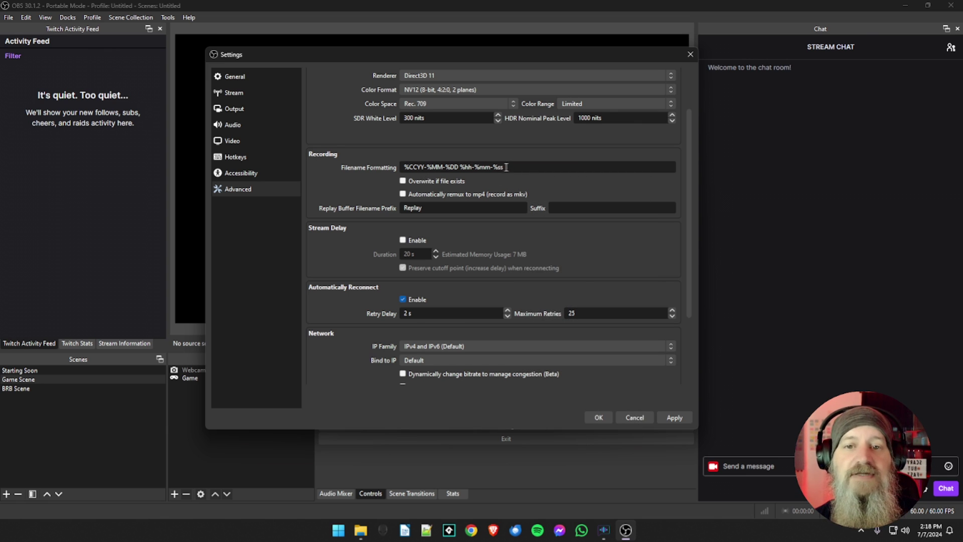
pyautogui.moveTo(447, 164)
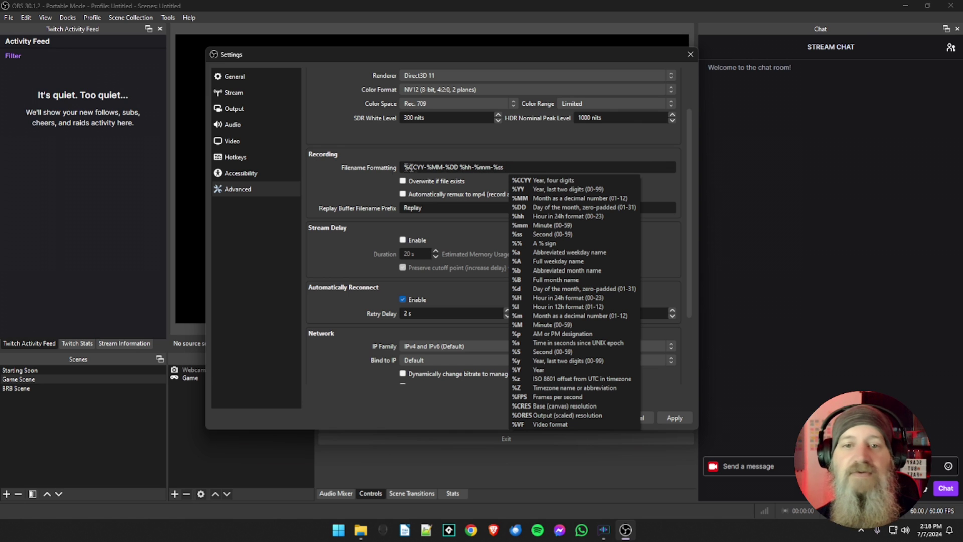
pyautogui.moveTo(460, 168); pyautogui.dragTo(404, 168)
pyautogui.write('RECORDIN')
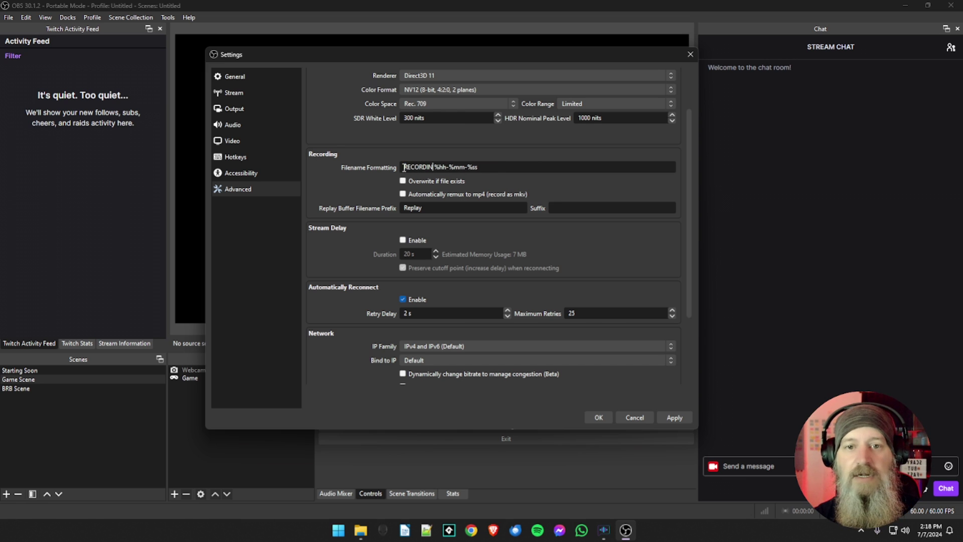
pyautogui.write('G')
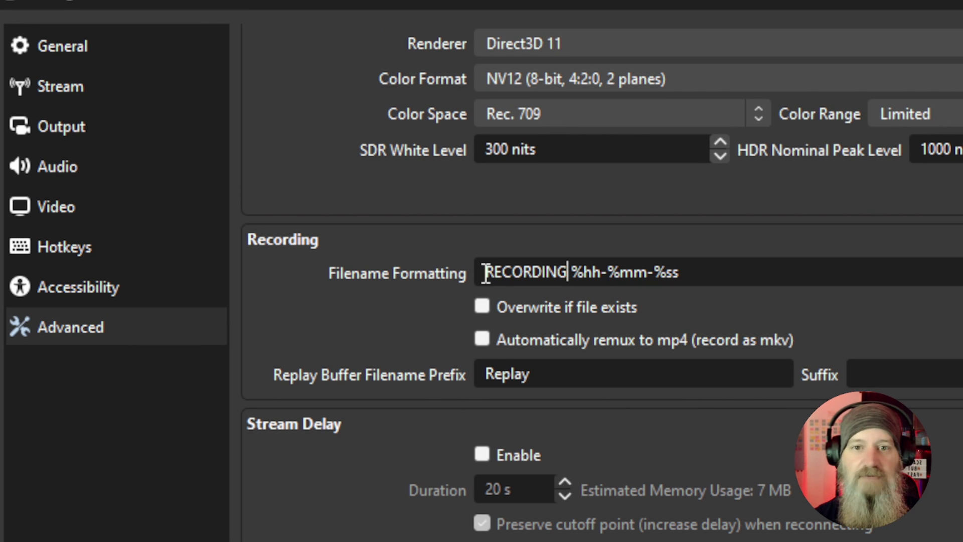
pyautogui.moveTo(606, 286)
pyautogui.write('-')
pyautogui.press('Delete')
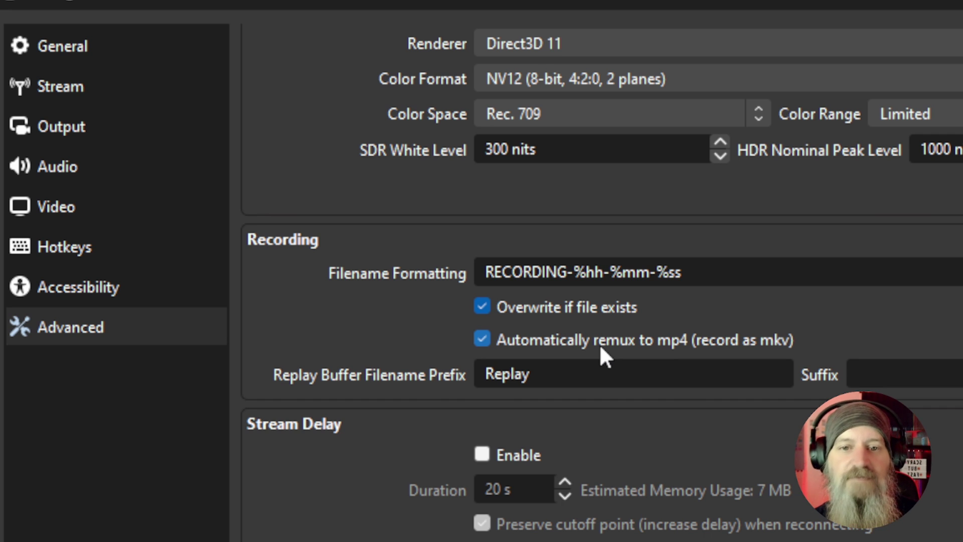
# - Turn off automatic remuxing to mp4 and overwriting of existing files in the advanced recording settings
pyautogui.click(551, 347)
pyautogui.click(547, 307)
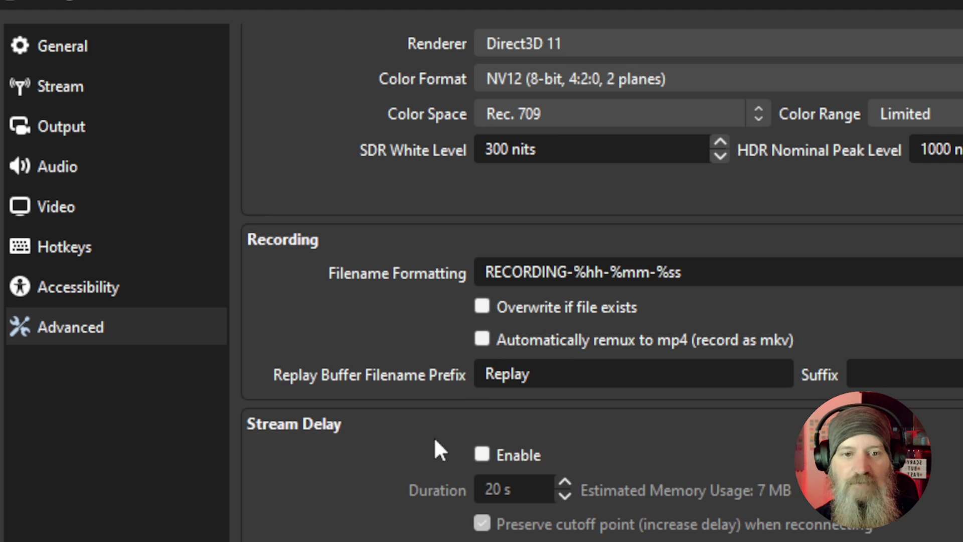
# - Set the maximum retries for automatic reconnection to 30
pyautogui.scroll(-2, 434, 440)
pyautogui.scroll(-2, 435, 441)
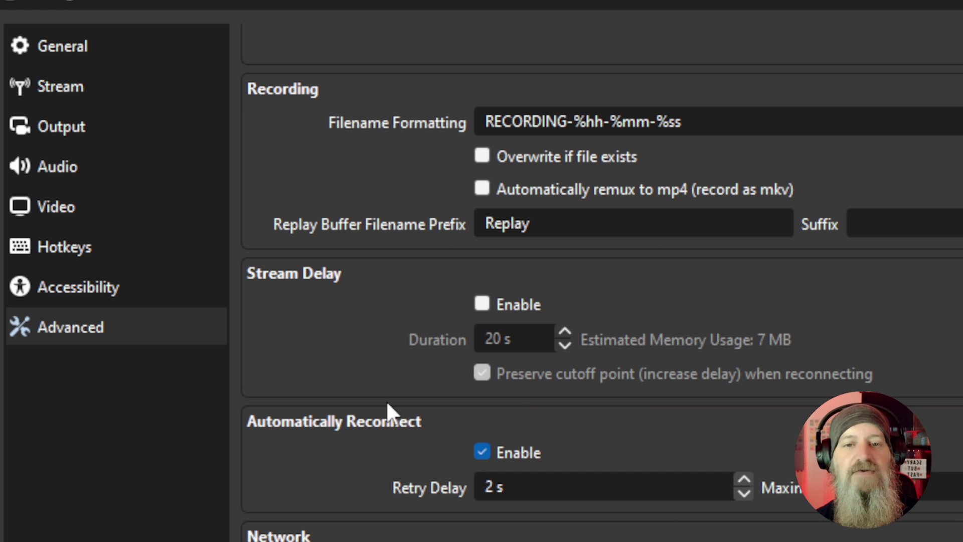
pyautogui.scroll(-2, 381, 377)
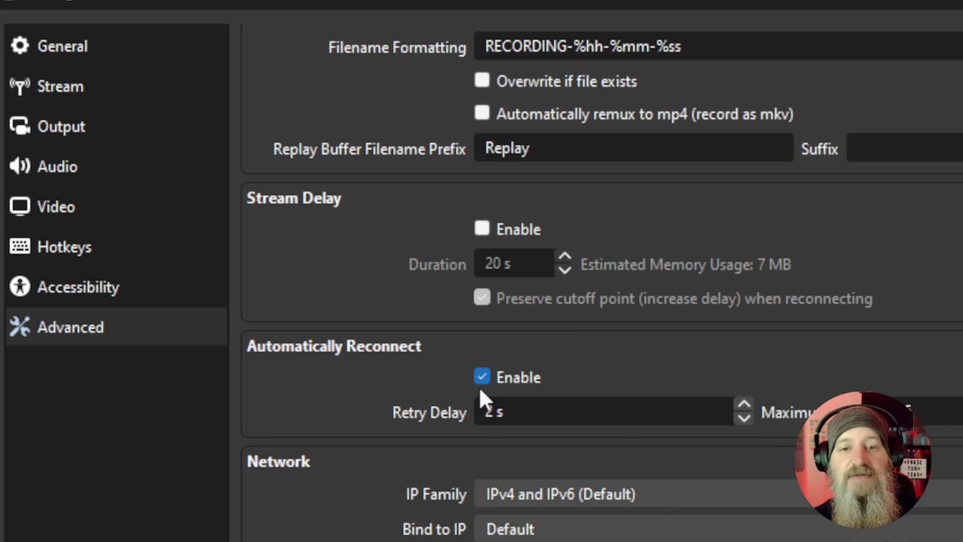
pyautogui.doubleClick(906, 413)
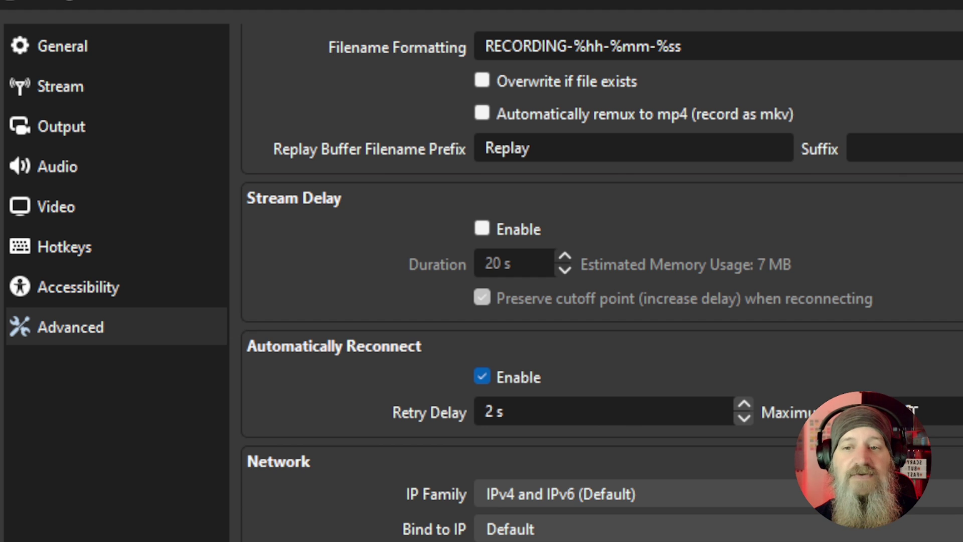
pyautogui.write('20')
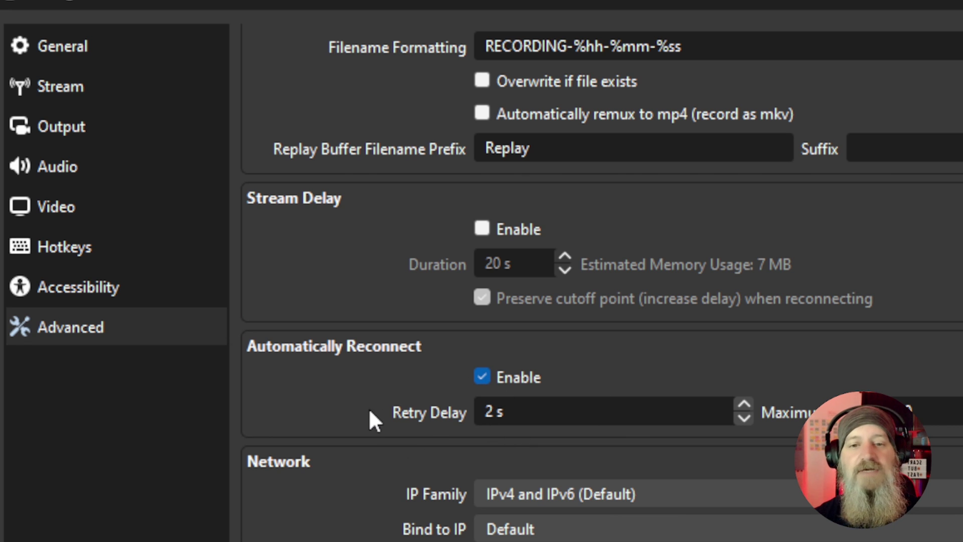
# - Apply the changed advanced settings and close the Settings dialog
pyautogui.scroll(-1, 368, 408)
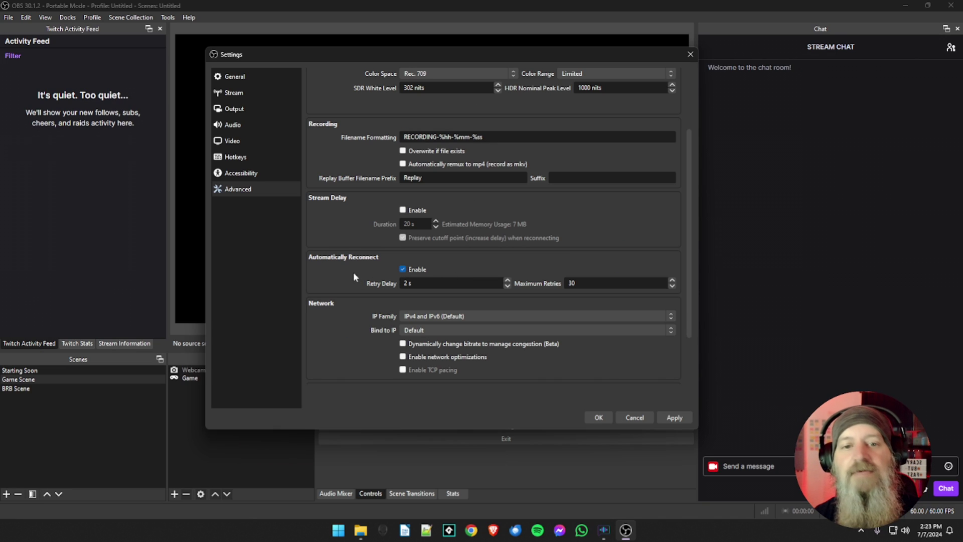
pyautogui.scroll(-2, 358, 280)
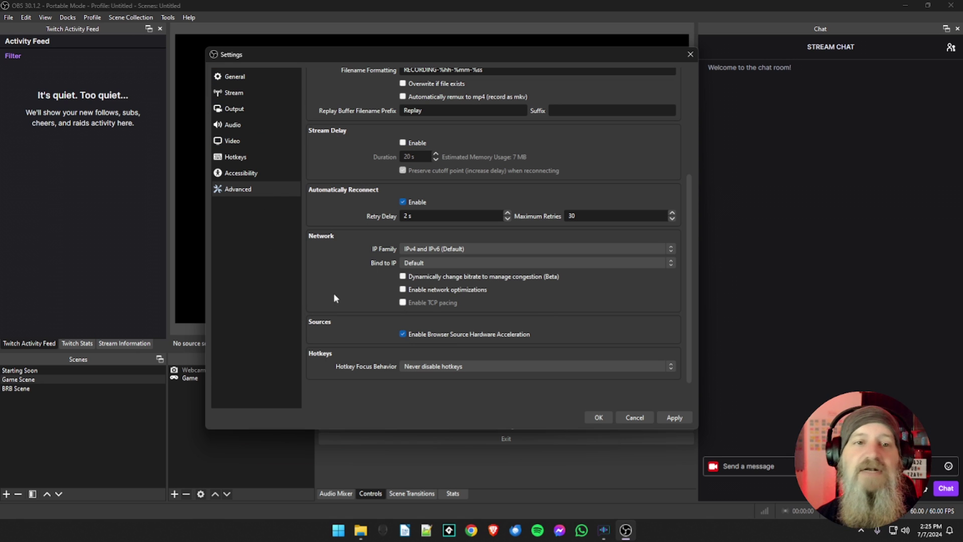
pyautogui.click(674, 420)
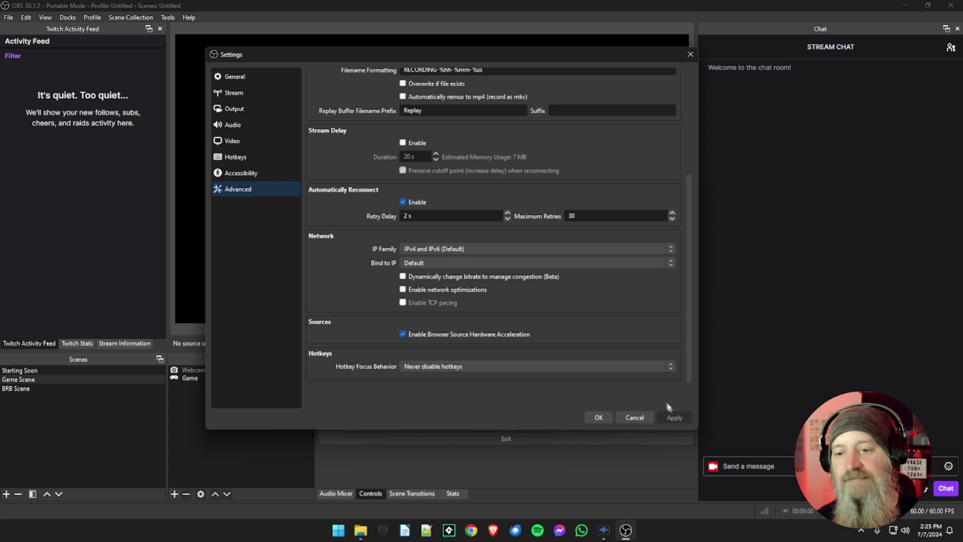
pyautogui.click(597, 418)
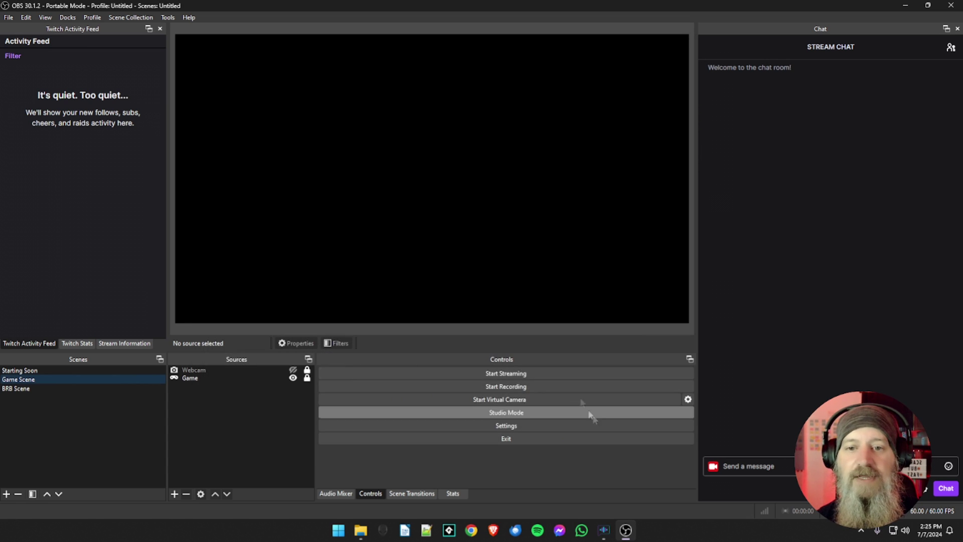